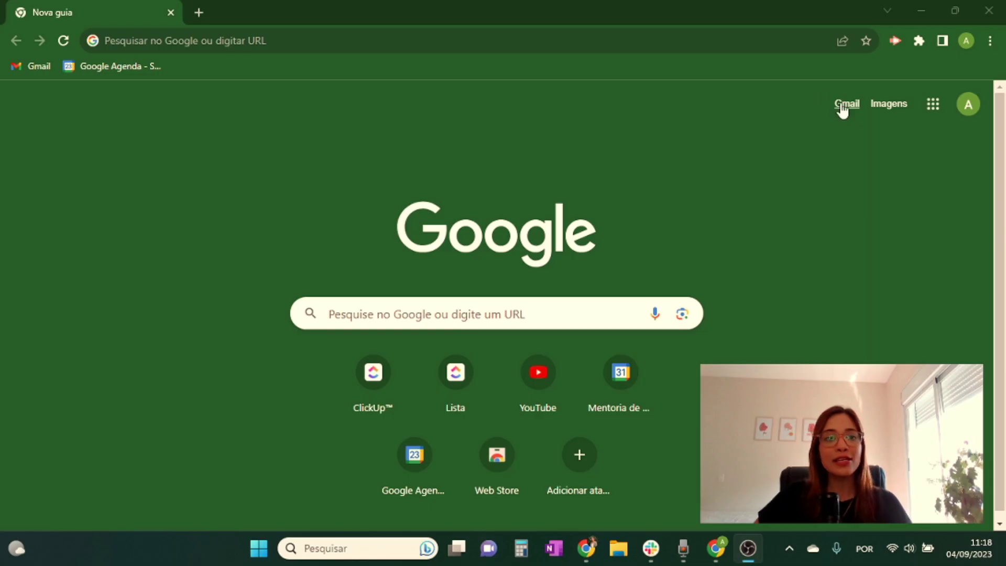
- Open Google Drive from the Google apps list and go into the Planilhas folder inside Mentoria
click(933, 104)
scroll(885, 254, down, 3)
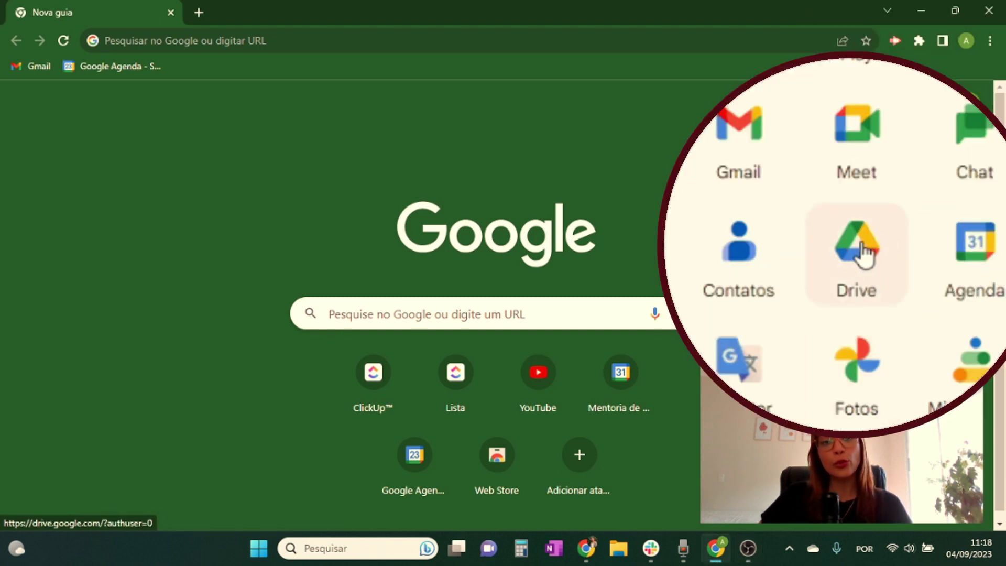
scroll(850, 258, down, 3)
scroll(858, 262, up, 1)
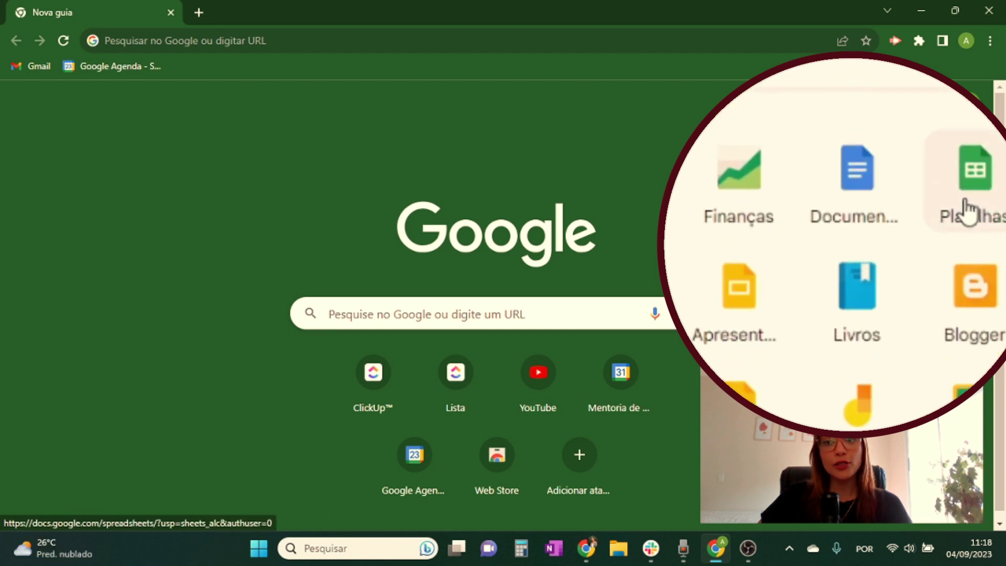
scroll(919, 225, up, 6)
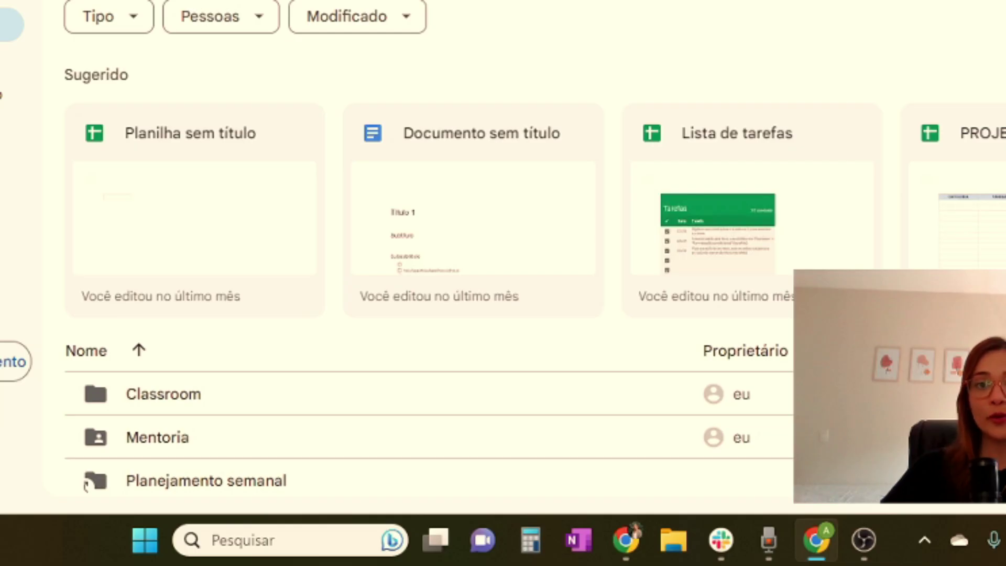
double_click(129, 436)
double_click(165, 119)
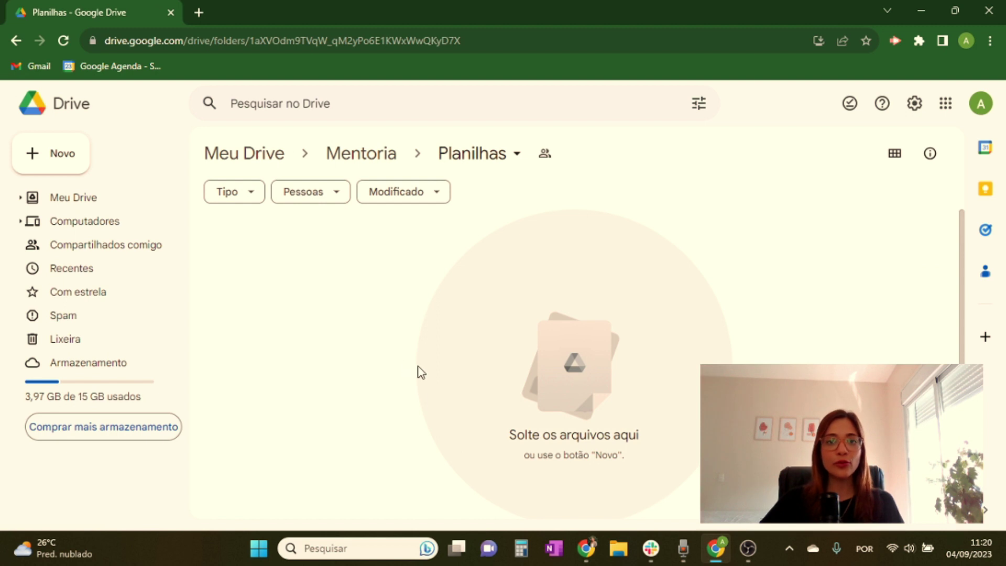
- Create a blank Google Sheets spreadsheet in the shared Planilhas folder and name it "Projeto do TCC"
click(67, 159)
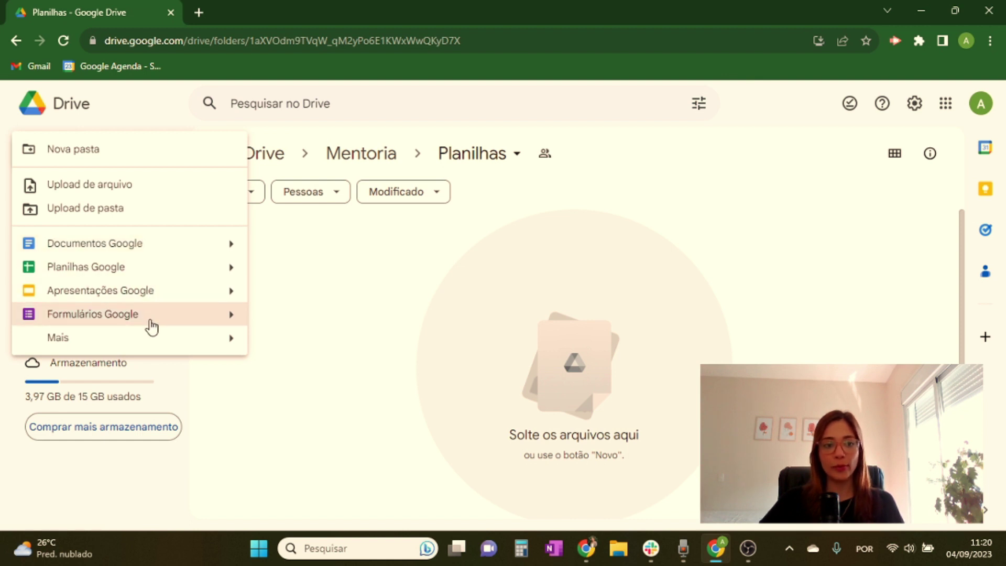
mouse_move(79, 341)
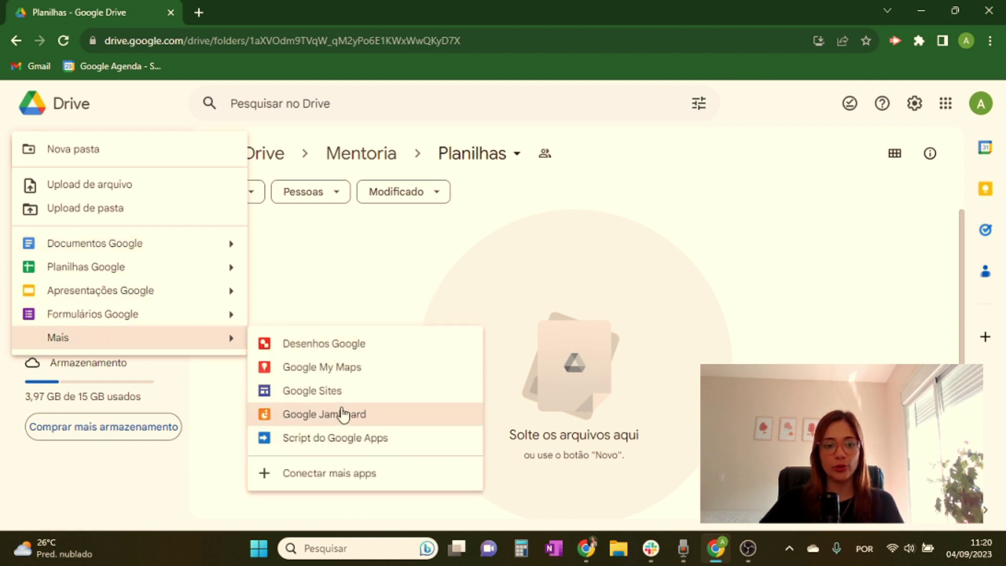
click(90, 266)
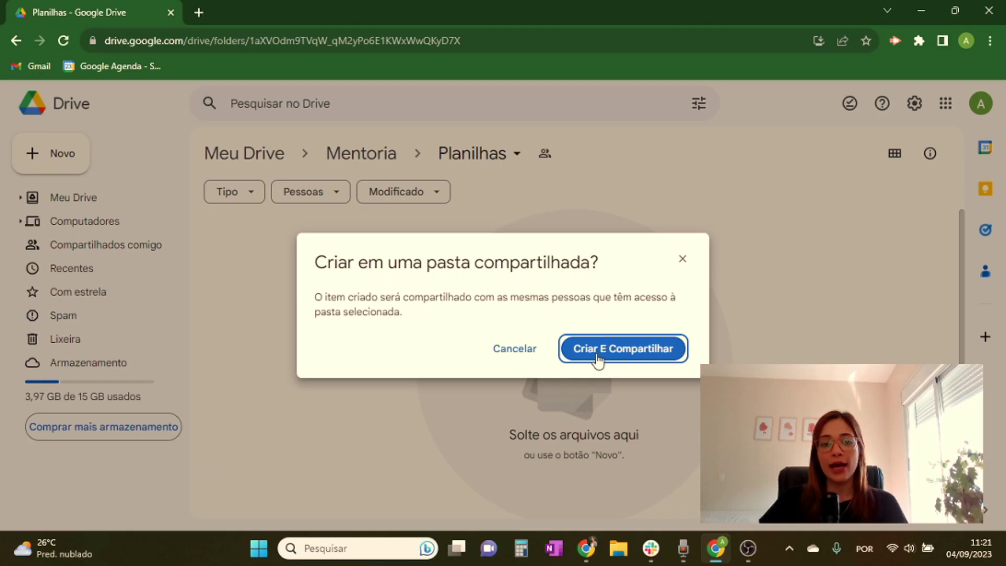
click(597, 357)
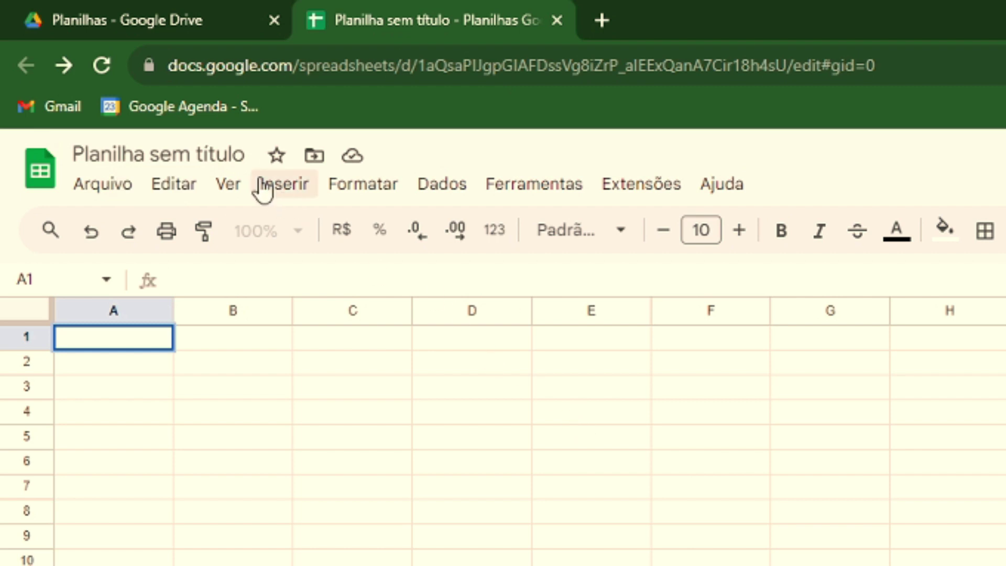
click(234, 154)
text(Projeto do TCC)
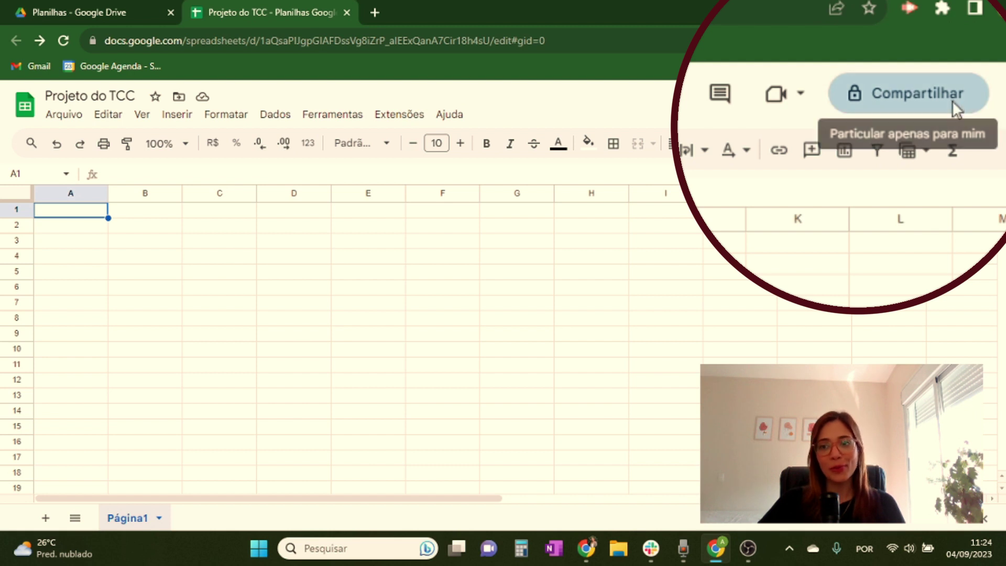
- Share the spreadsheet with the first suggested contact as Editor with notification, copying the link before sending the invitation
click(925, 108)
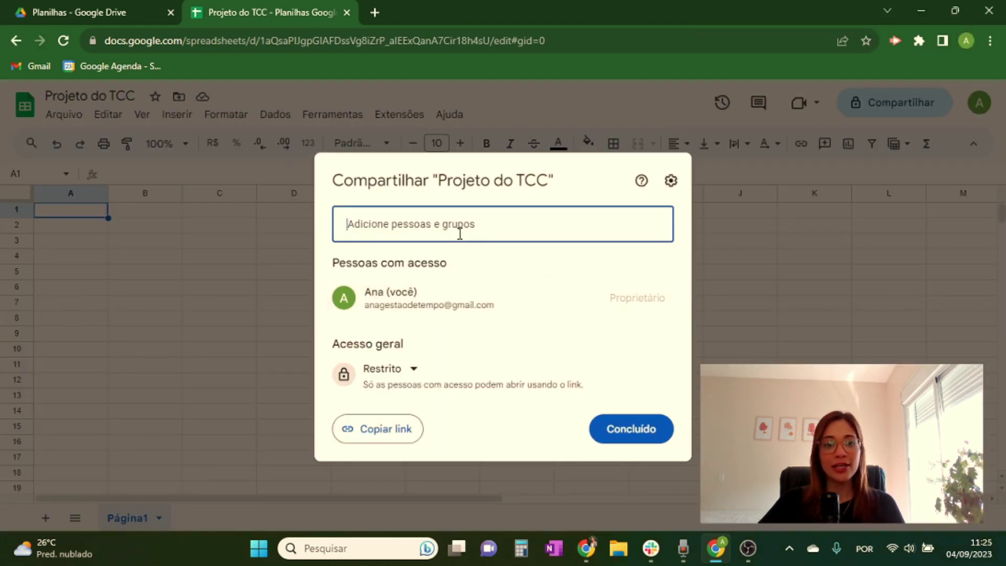
click(459, 233)
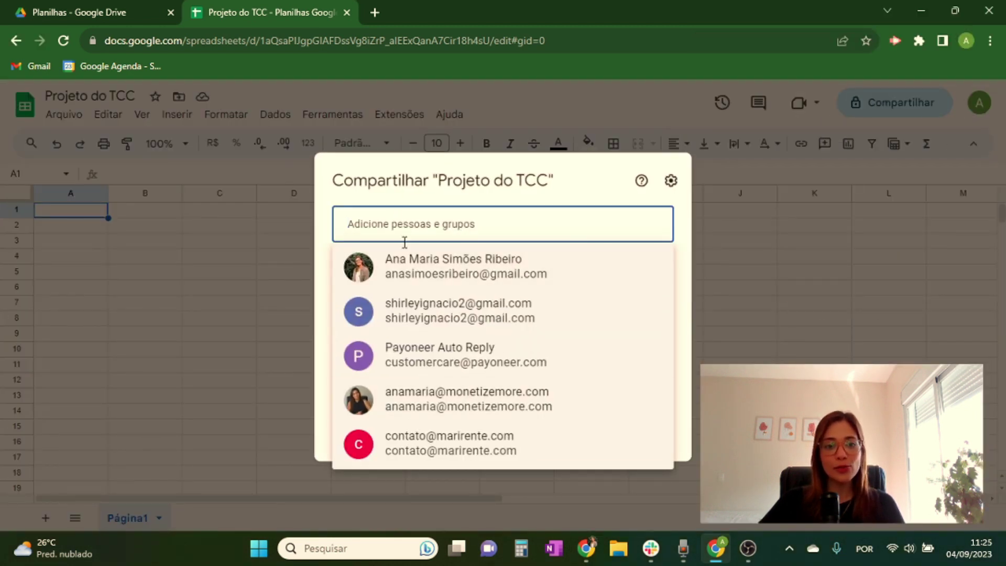
click(419, 270)
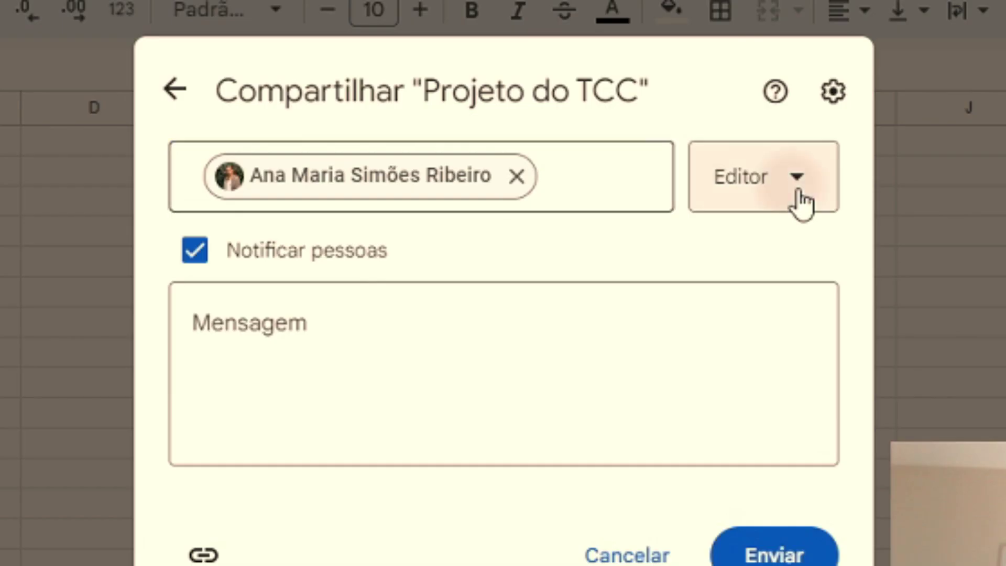
click(653, 238)
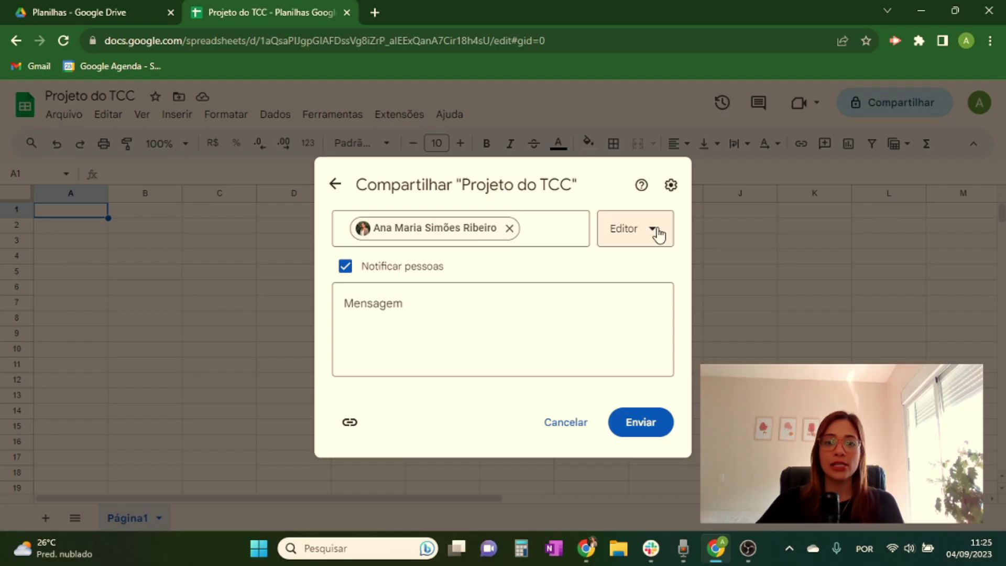
click(653, 229)
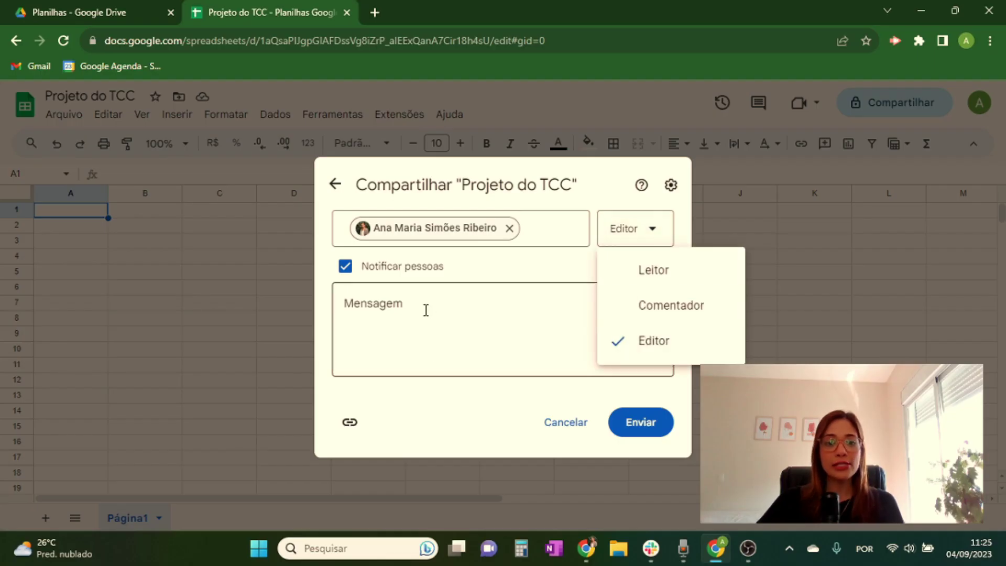
click(360, 299)
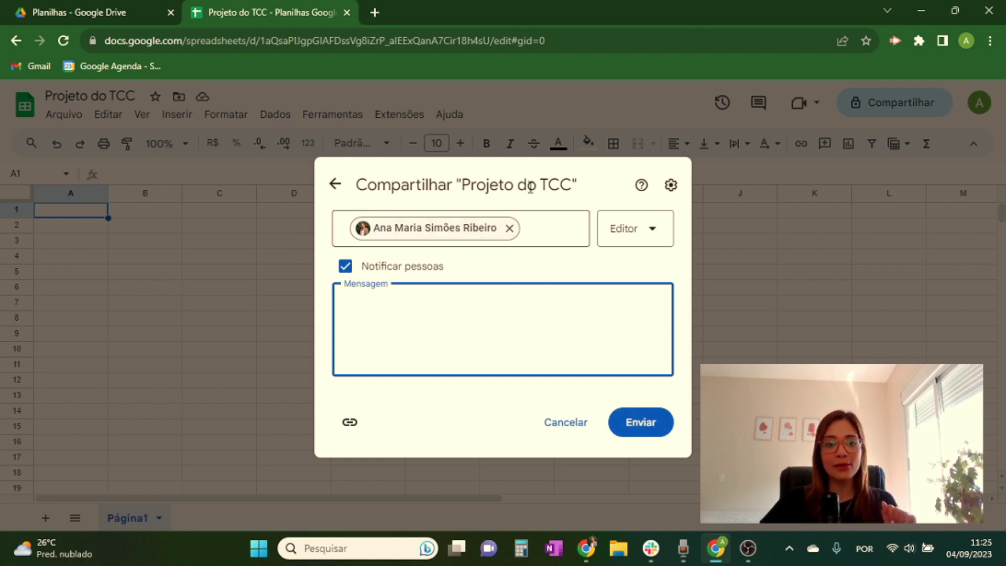
click(320, 426)
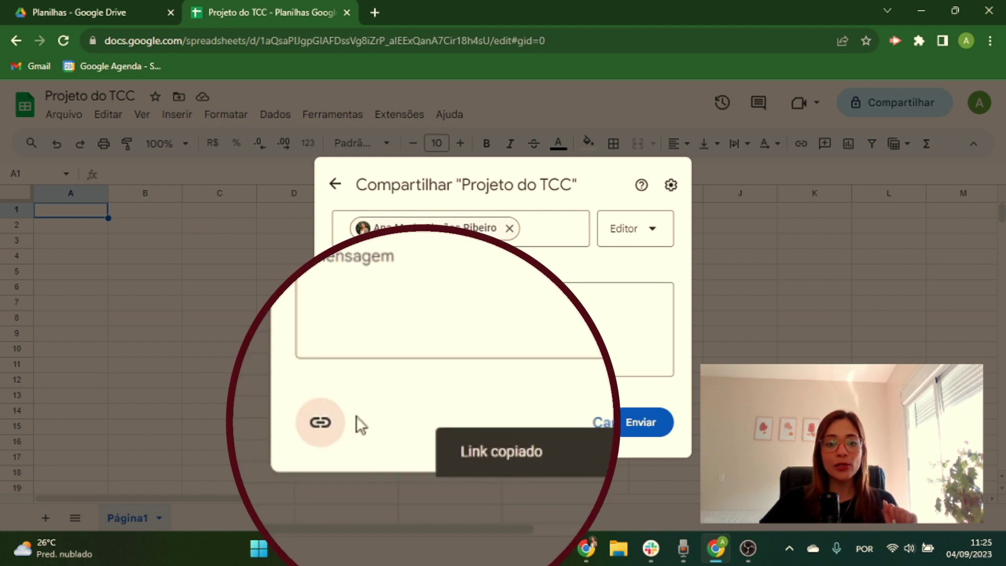
click(650, 425)
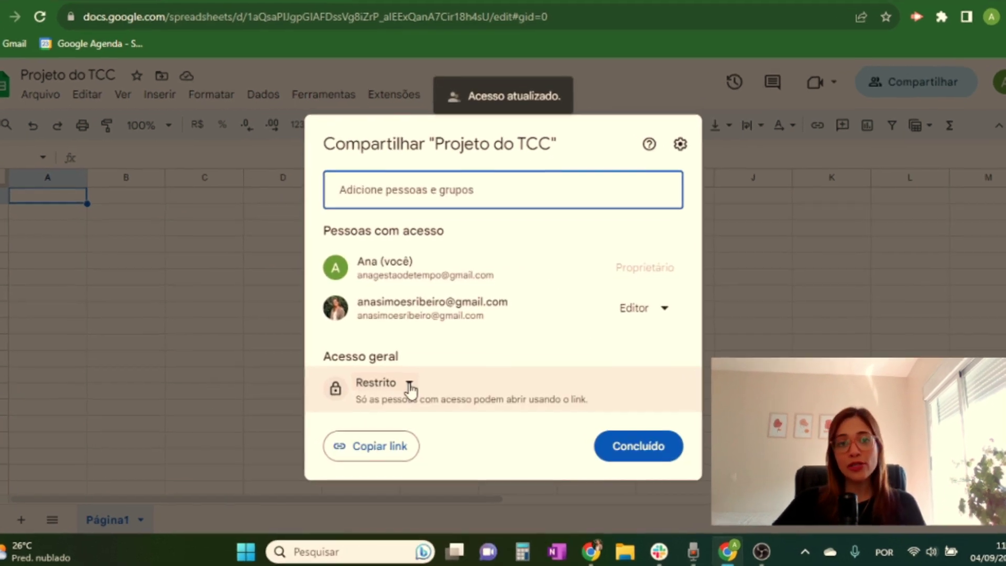
- Set the spreadsheet's general access to "Qualquer pessoa com o link" and review the roles offered for link holders
click(409, 385)
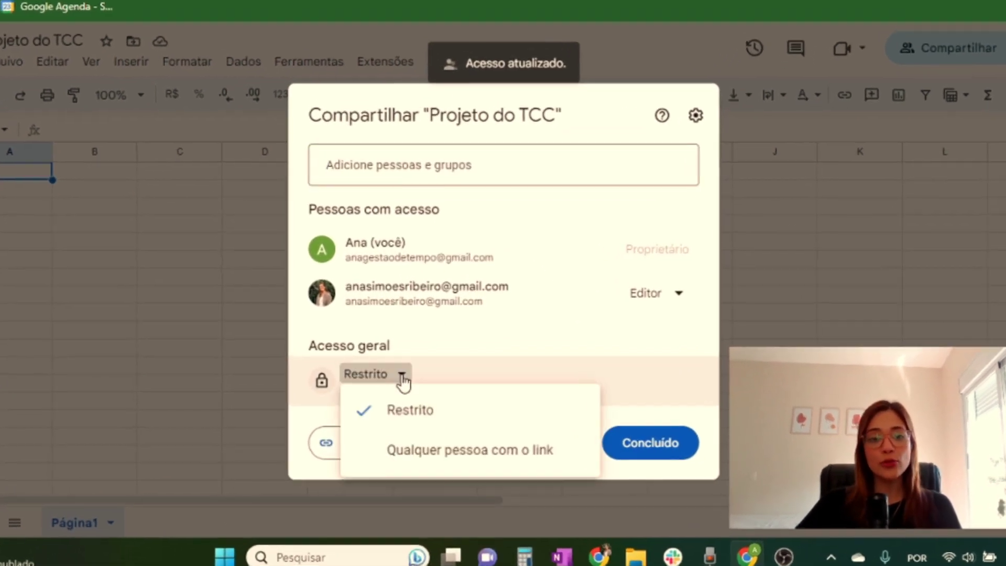
click(475, 446)
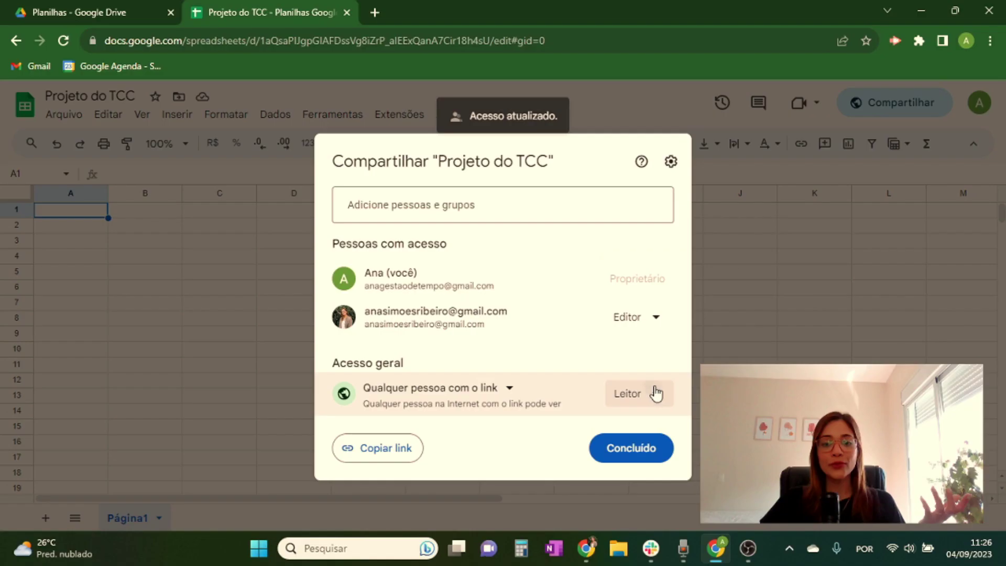
click(734, 347)
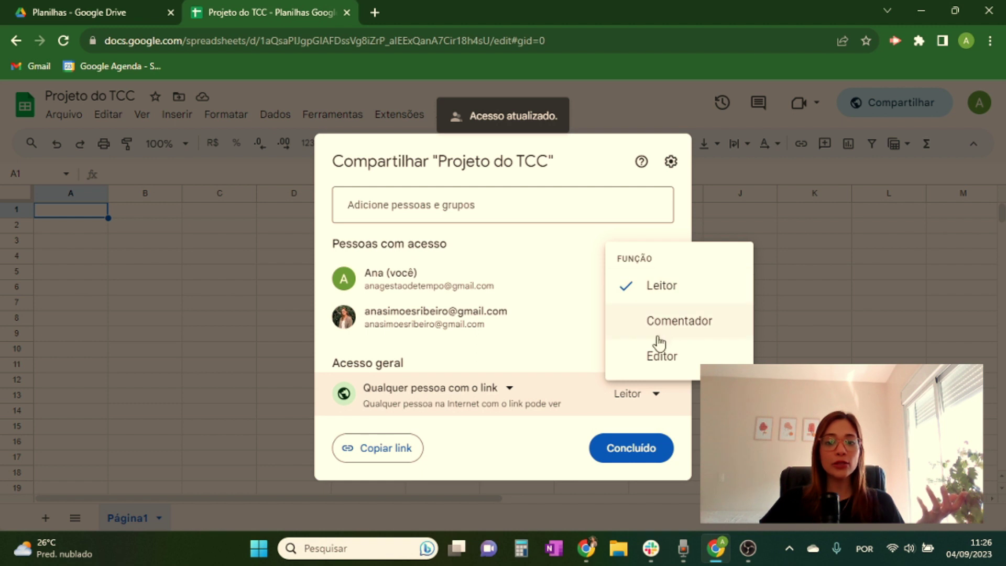
click(516, 436)
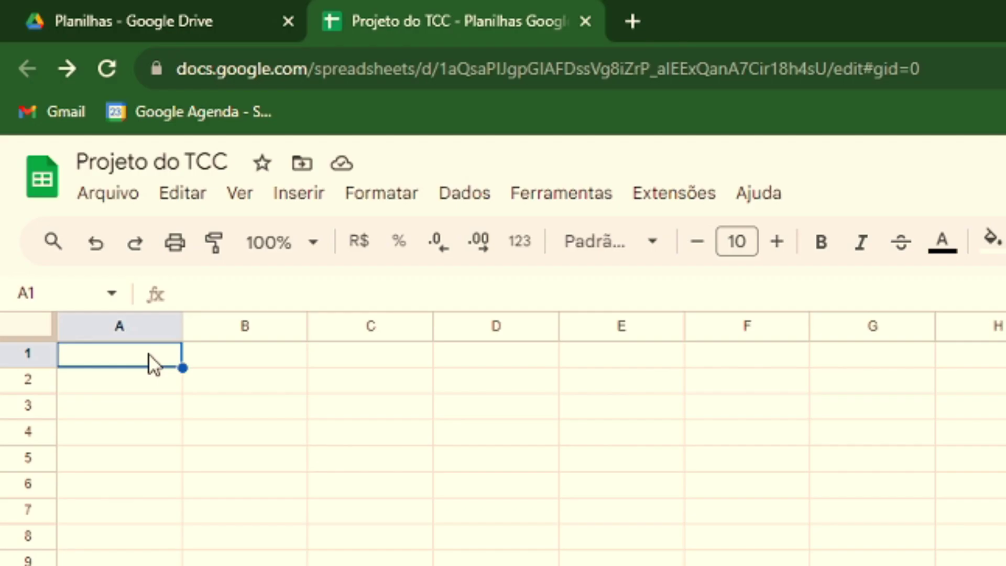
- Enter "teste" in cell A1 and try out the Undo command
click(137, 365)
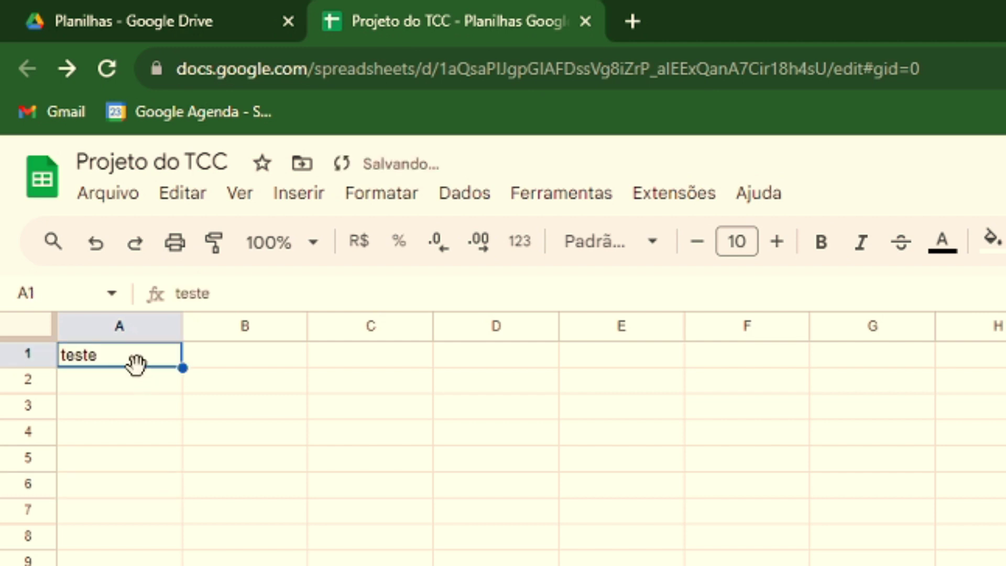
click(143, 417)
click(96, 242)
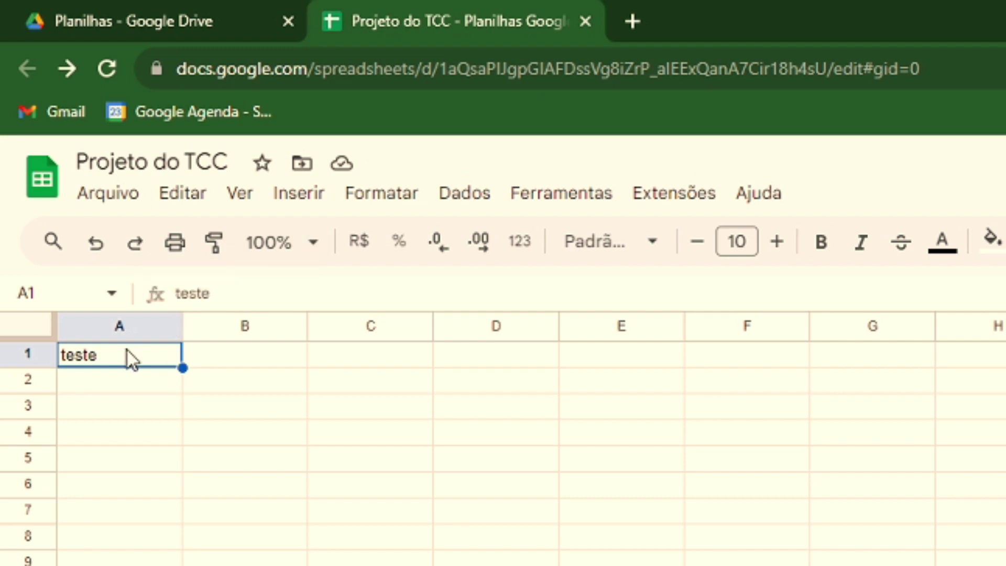
- Format cell A1 with a blue fill and bold italic text
click(992, 239)
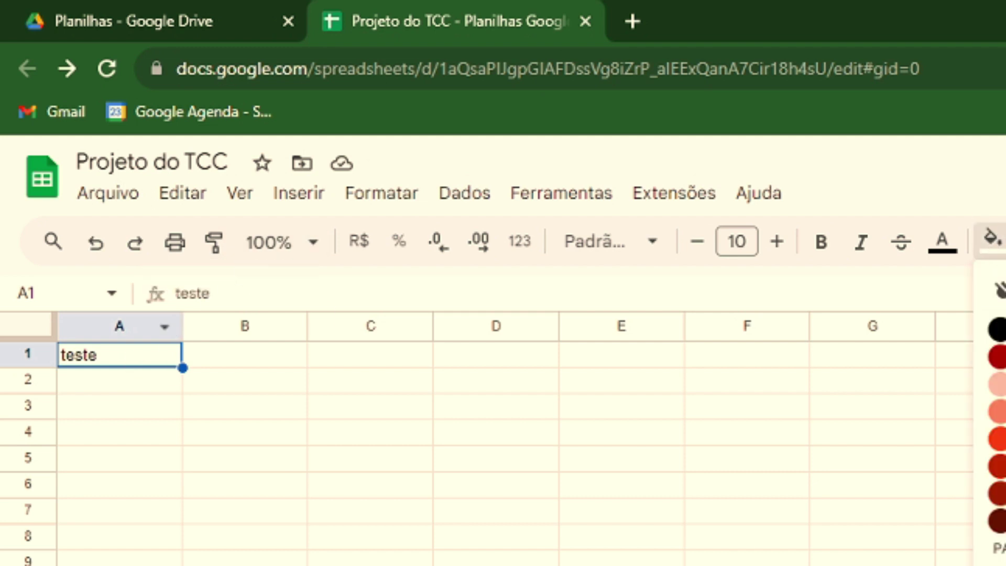
click(1005, 357)
click(821, 244)
click(861, 249)
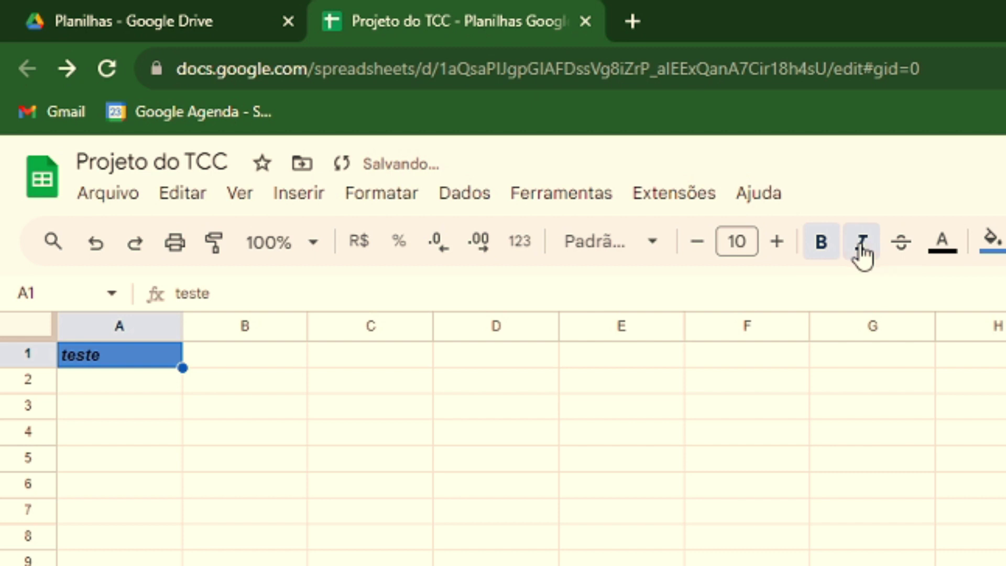
- Enter "teste" in cell B1
click(240, 359)
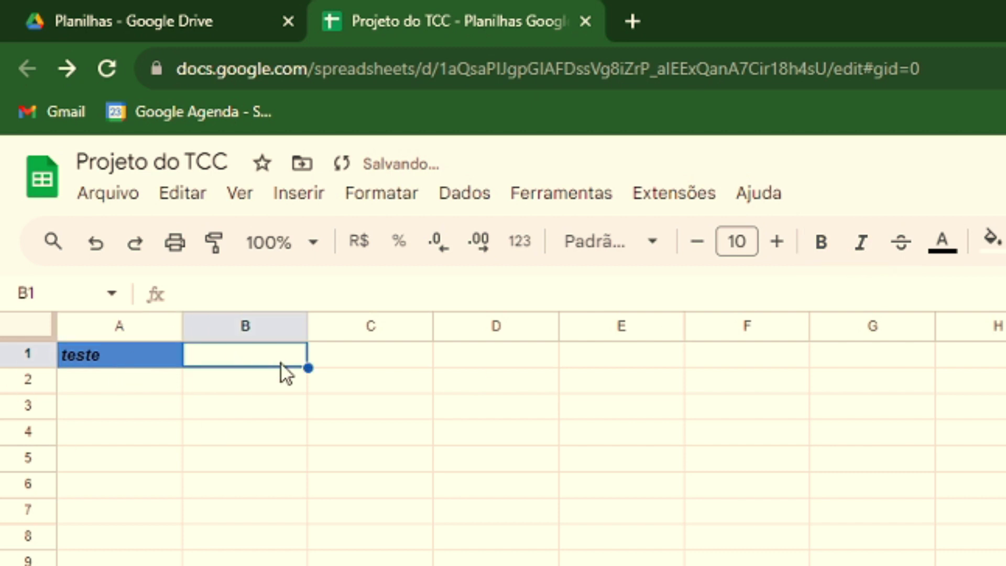
text(teste)
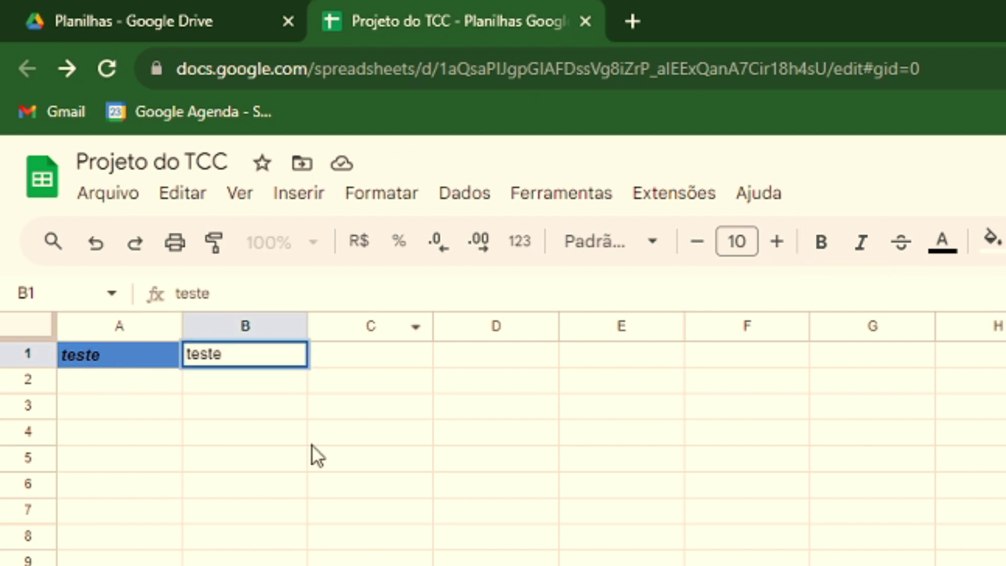
click(315, 453)
- Copy the formatting of cell A1 onto cell B1 with Paint format
click(152, 354)
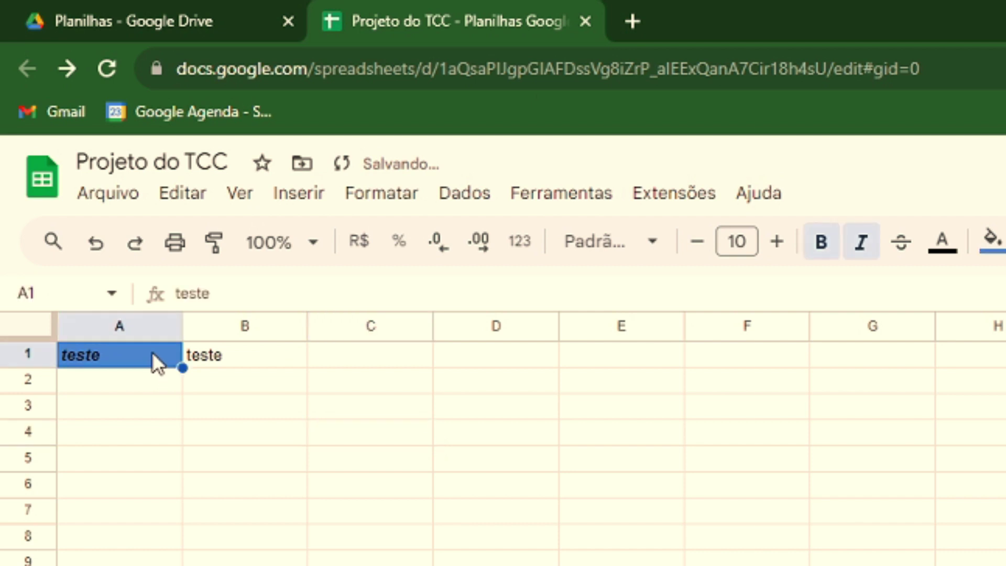
click(205, 254)
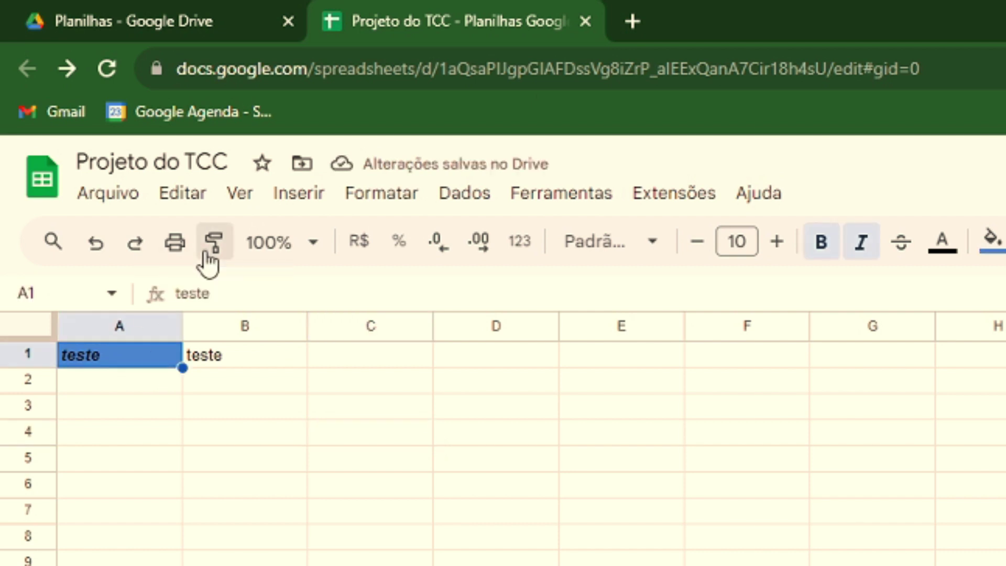
click(207, 254)
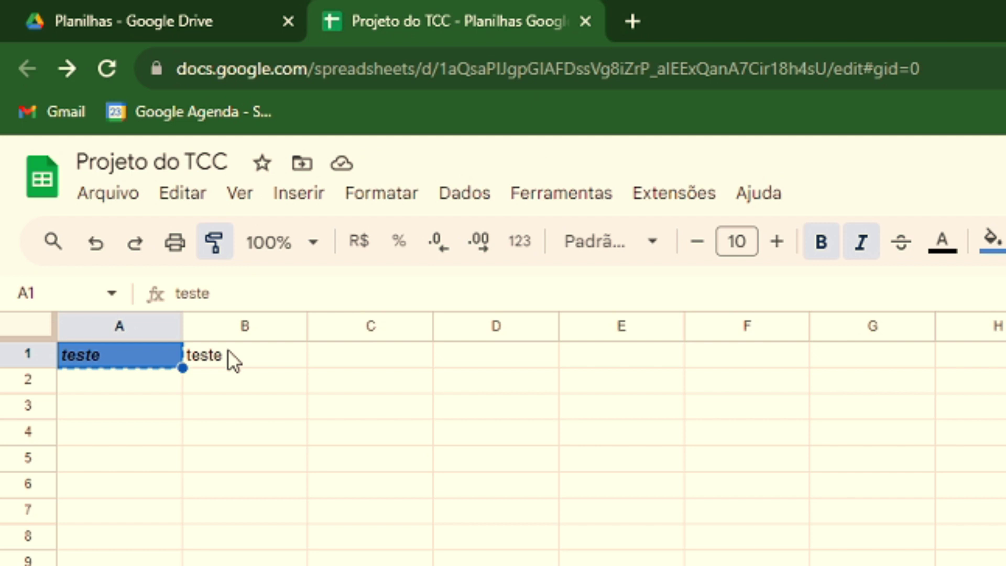
click(228, 350)
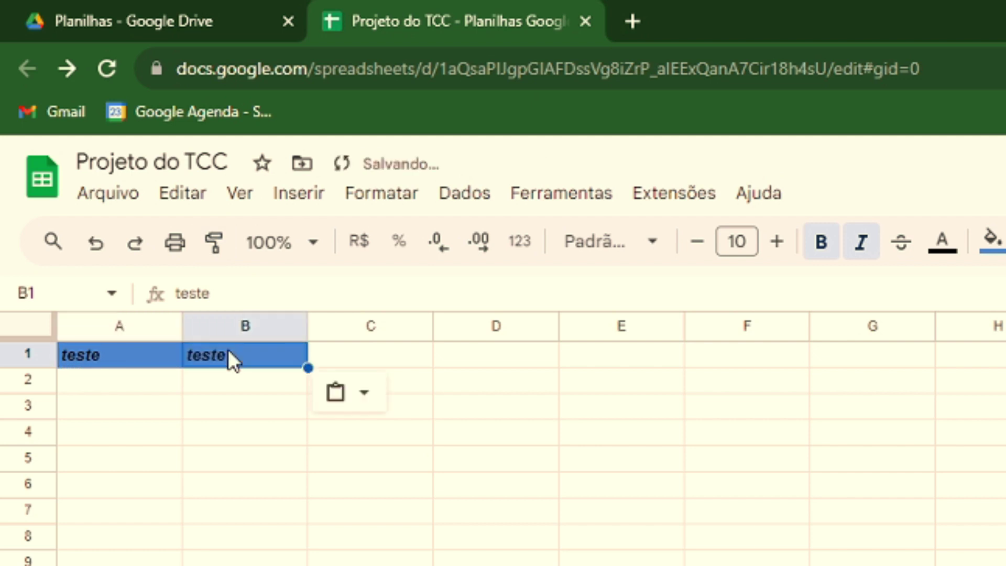
click(222, 505)
- Try the 75% zoom level on the sheet and return it to 100%
click(315, 244)
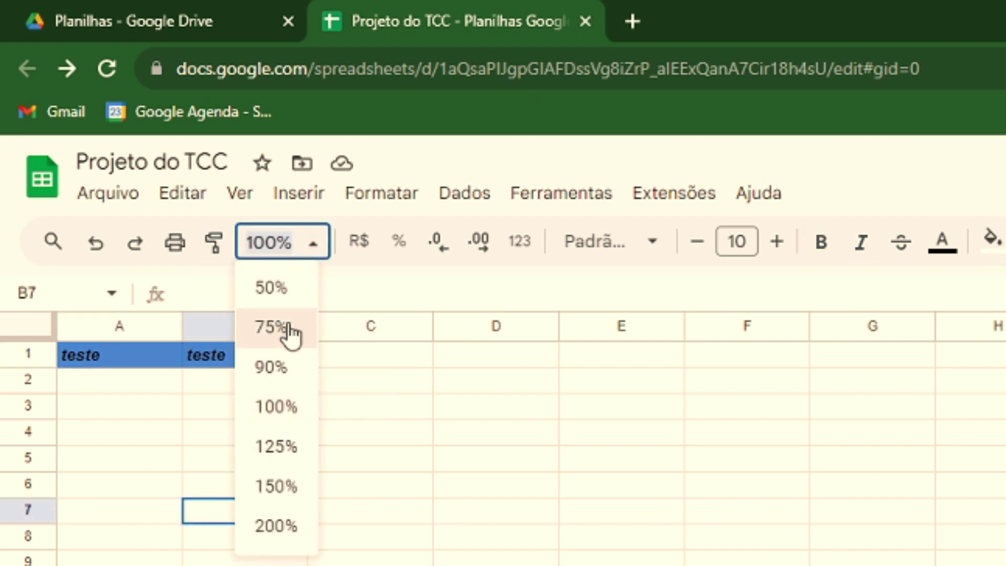
click(290, 331)
click(312, 251)
click(282, 409)
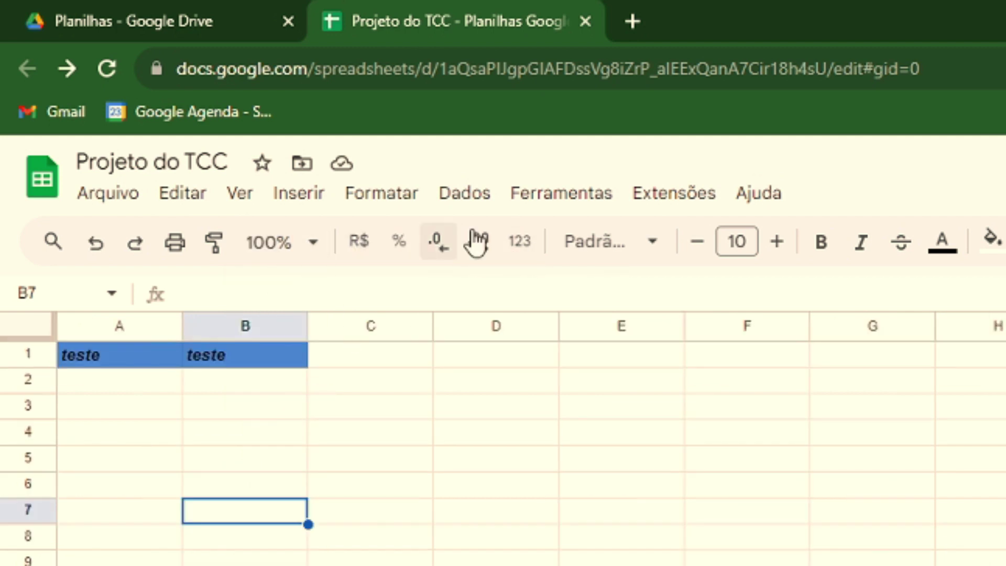
- Enter the number 100 in cell D2
click(480, 383)
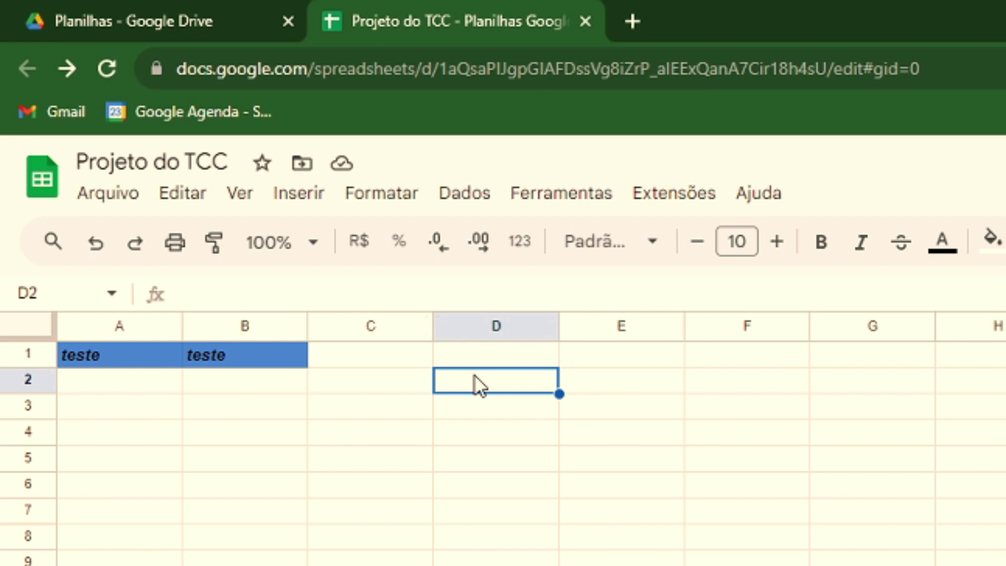
text(100)
click(487, 427)
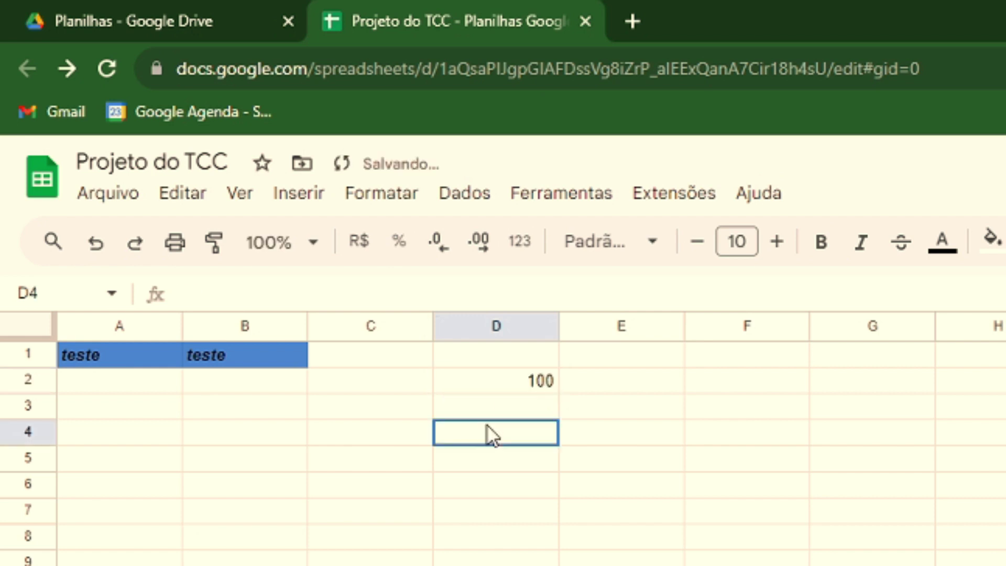
- Format cell D2 as currency, and enter 50 in cell D3 and 30 in cell D4
click(520, 385)
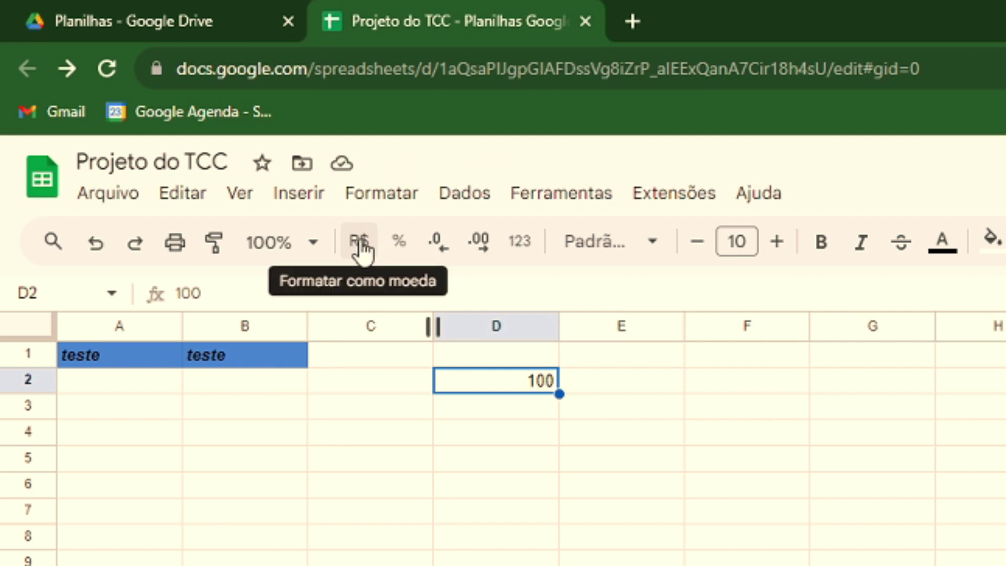
click(360, 243)
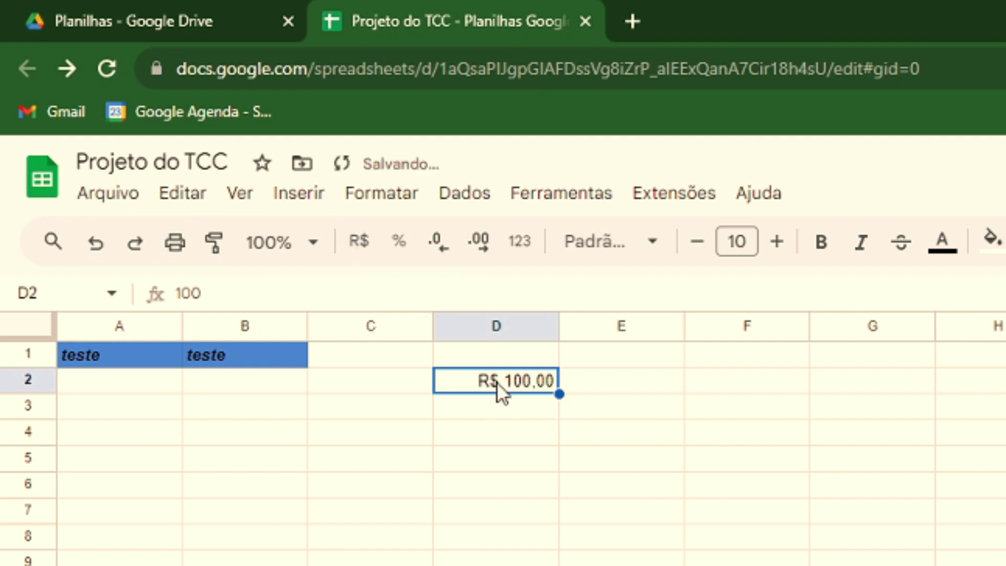
click(539, 408)
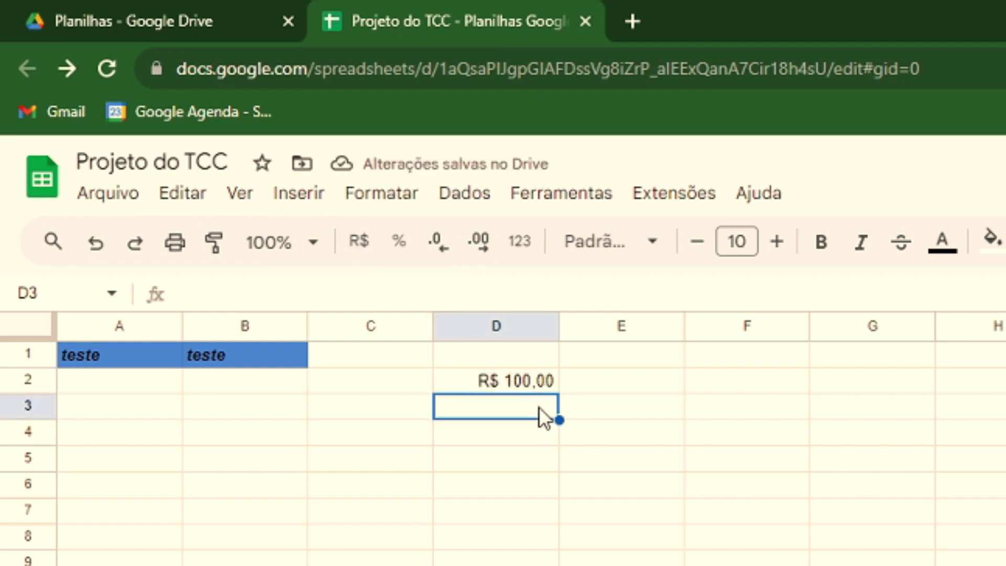
text(50)
key(Return)
text(30)
key(Return)
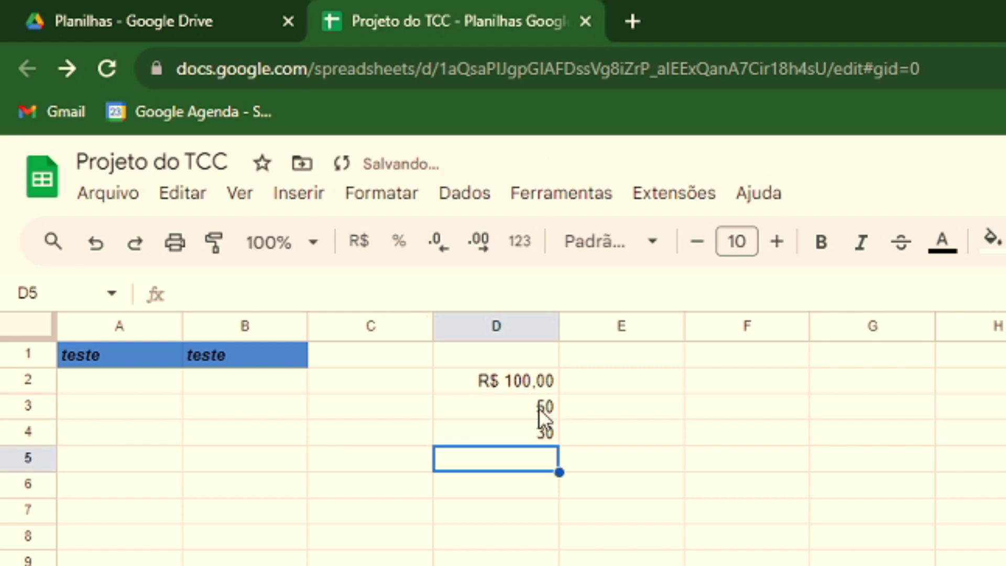
- Copy the currency format of cell D2 onto cells D3:D4 with Paint format
click(542, 381)
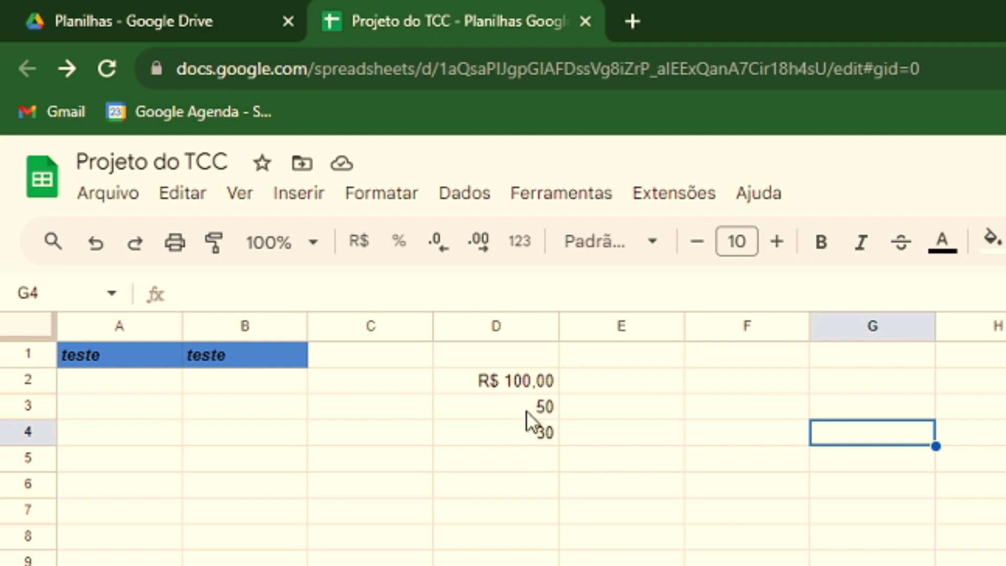
click(515, 381)
click(214, 244)
drag(528, 409, 535, 434)
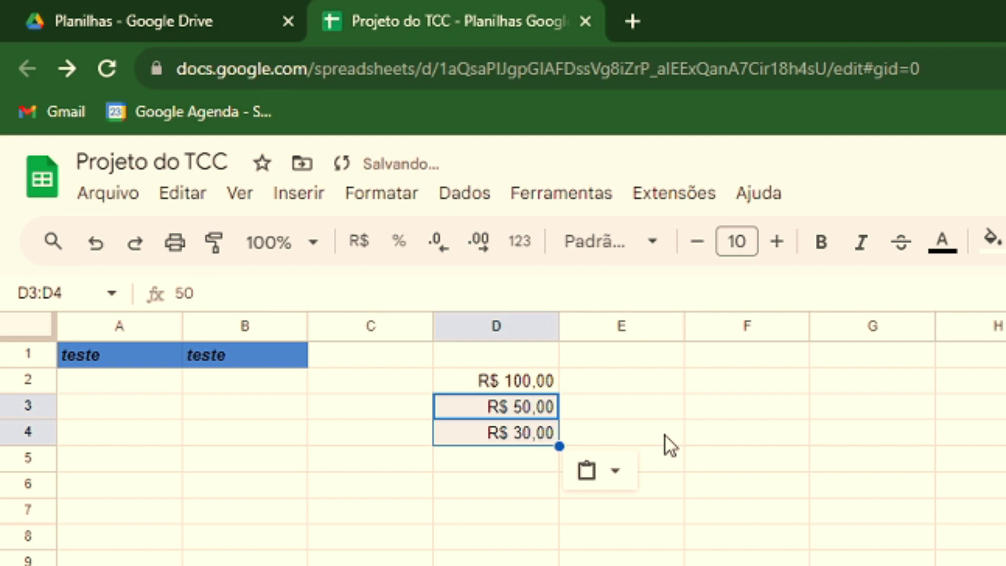
click(695, 435)
- Try the percentage format on cells D2:D4 and change them to the Número format
drag(519, 387, 519, 432)
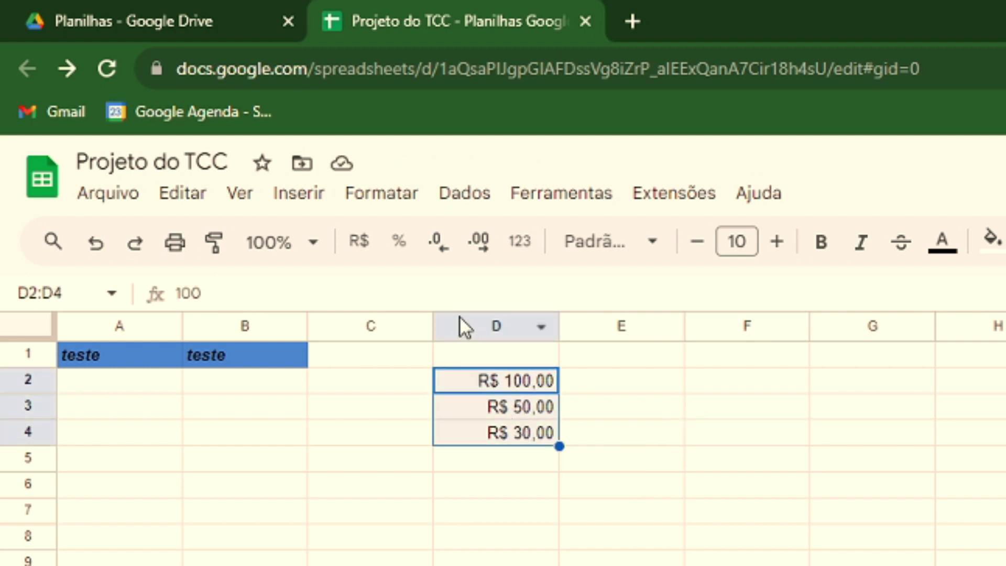
click(410, 250)
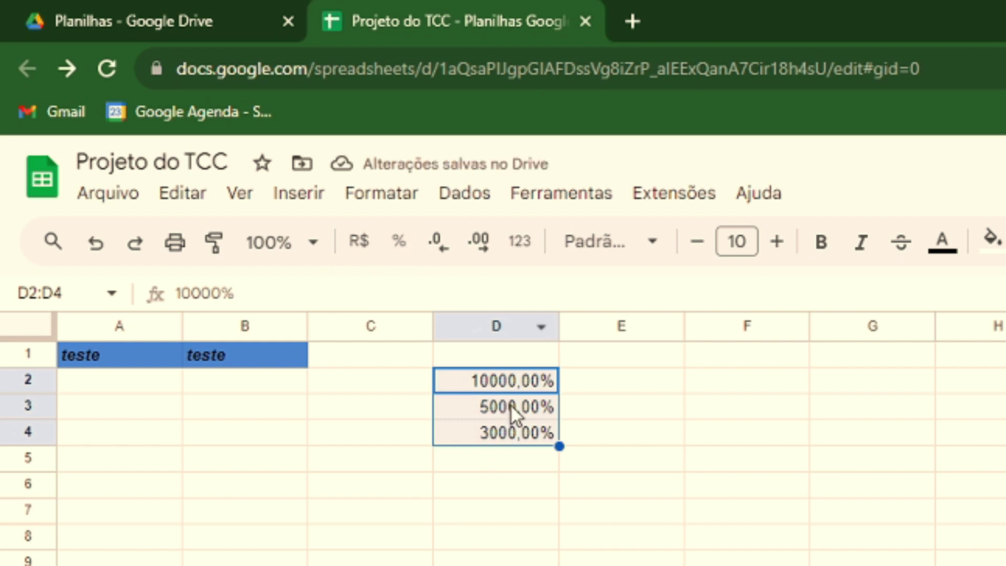
click(523, 248)
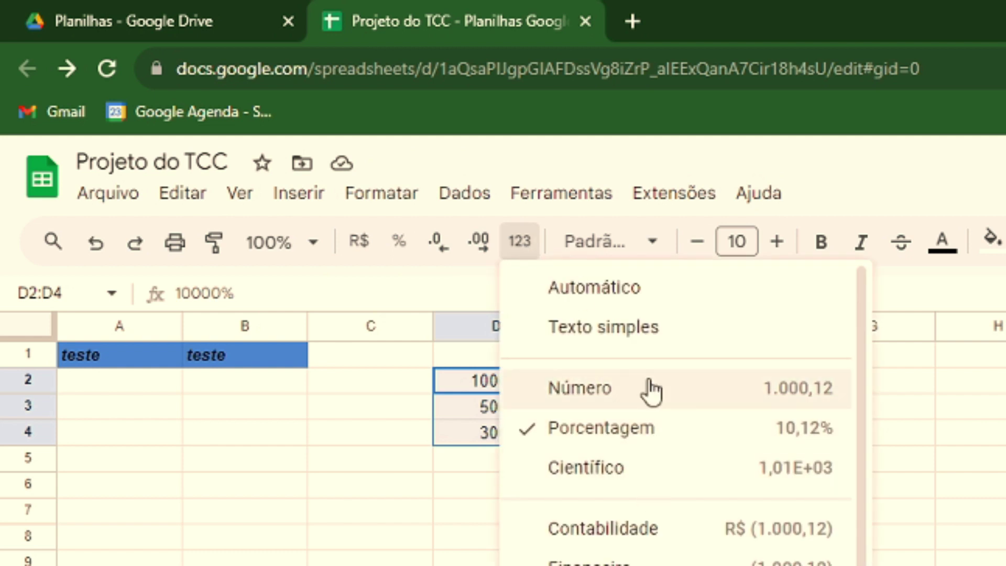
click(657, 397)
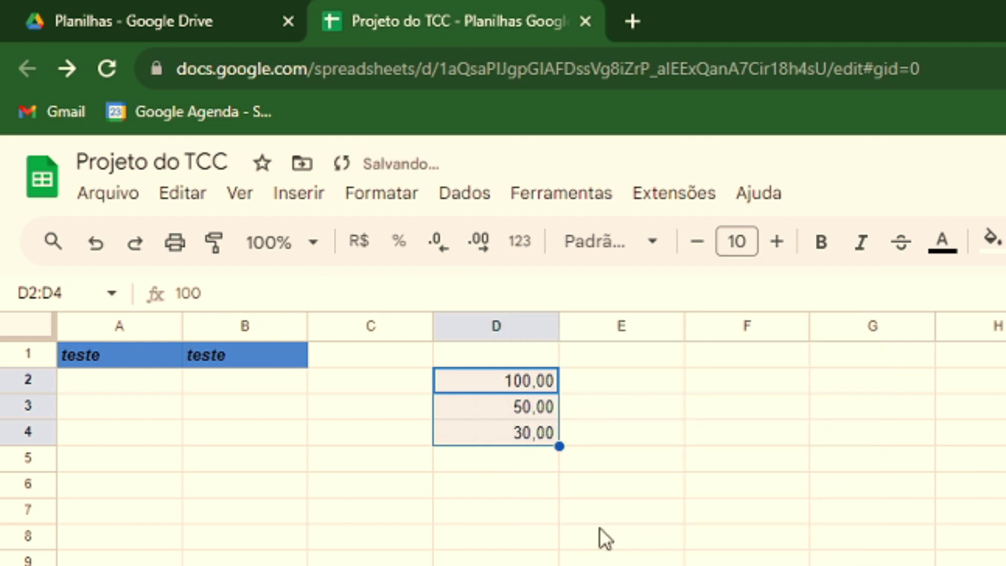
- Try extra decimal places on cells D2:D4, and reduce them until no decimals are displayed
click(491, 245)
click(490, 246)
click(490, 247)
click(440, 246)
click(440, 247)
click(441, 246)
click(440, 247)
click(440, 246)
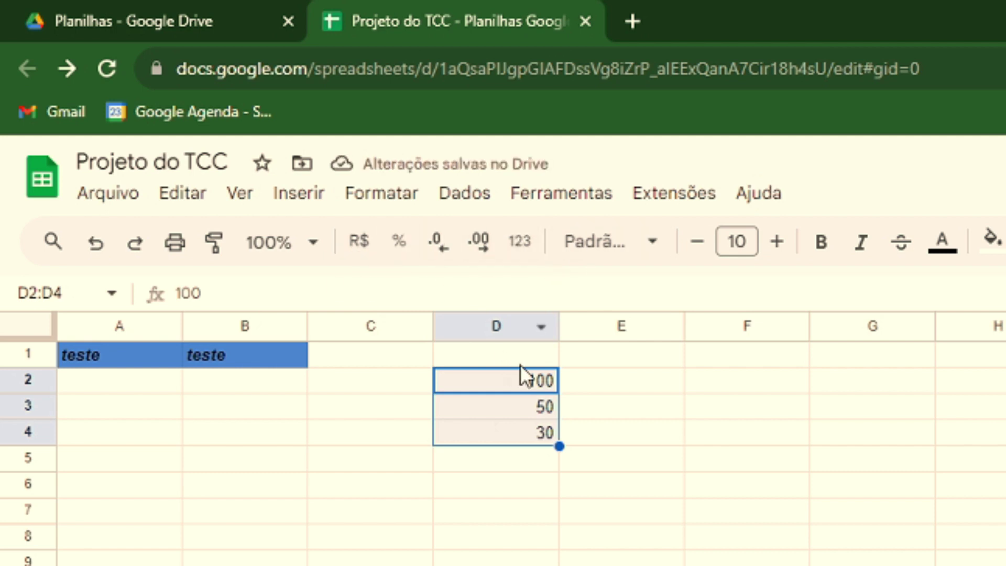
- View the available fonts, and try font size 11 on cell F4 before returning it to 10
click(611, 241)
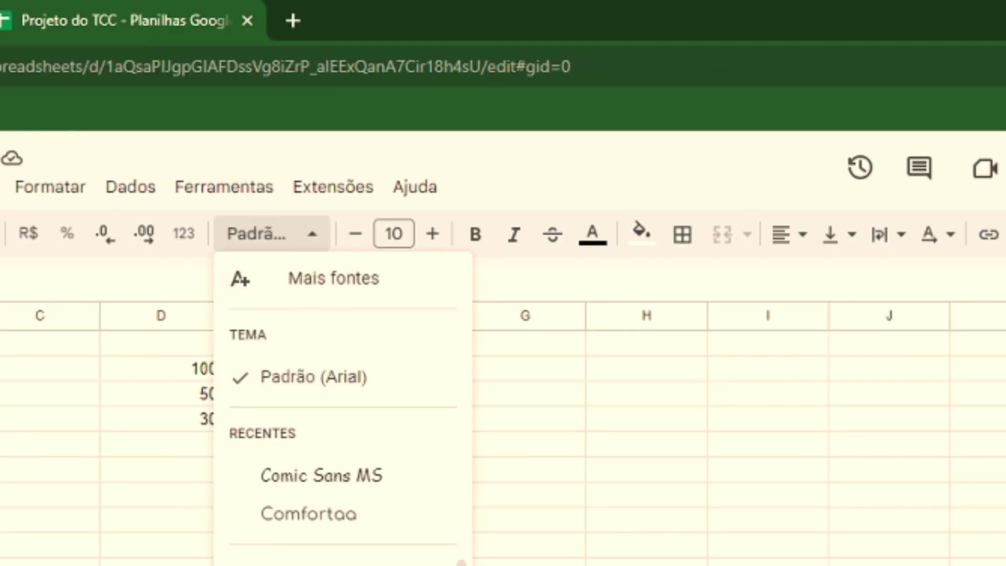
click(433, 240)
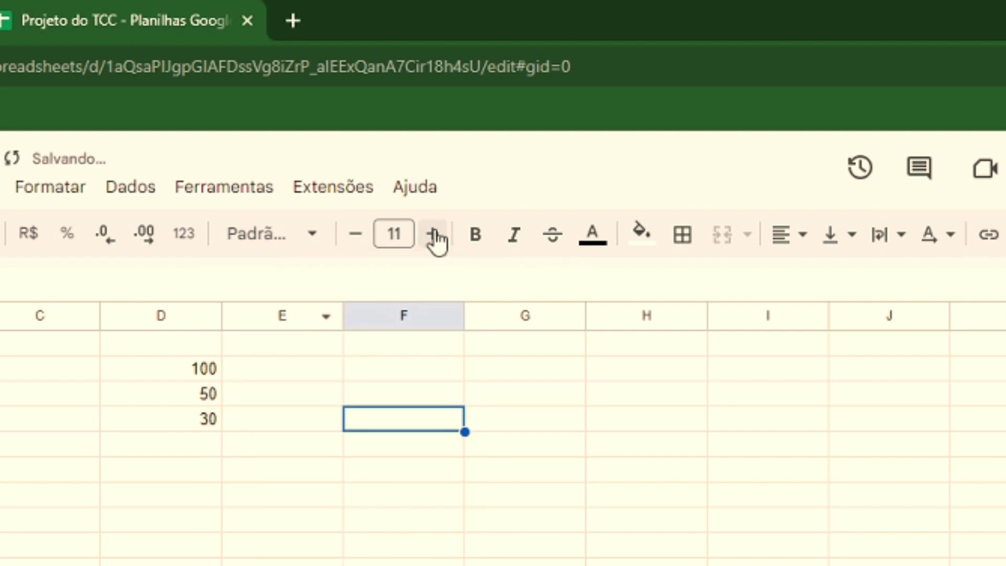
click(348, 239)
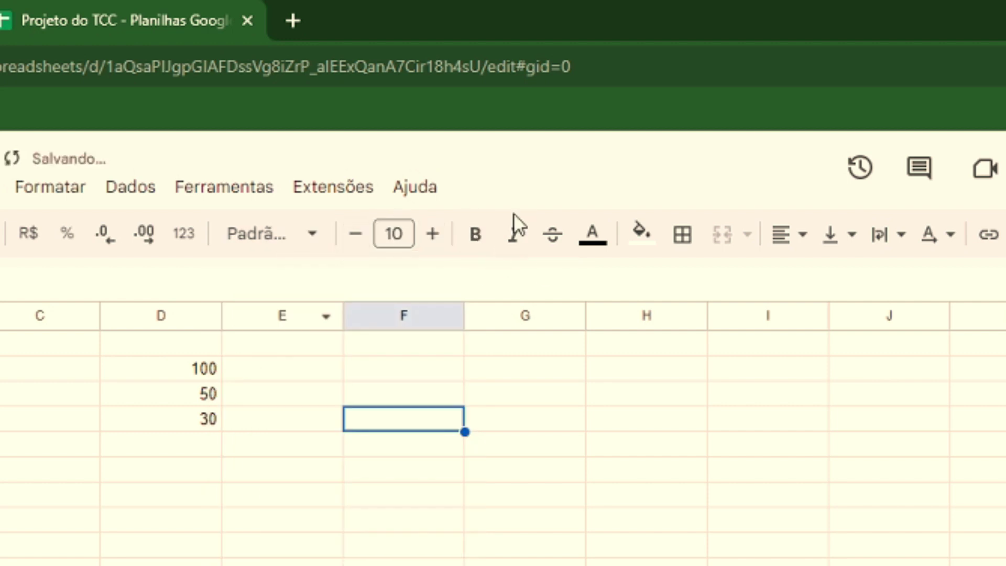
- View the text and fill colour palettes for cell F4, and turn on strikethrough for it
click(597, 242)
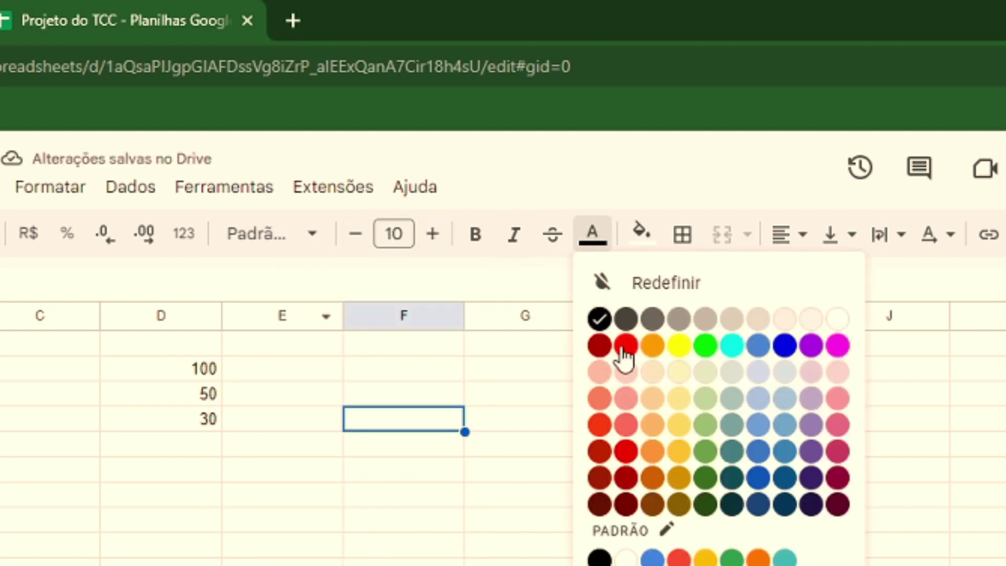
click(555, 238)
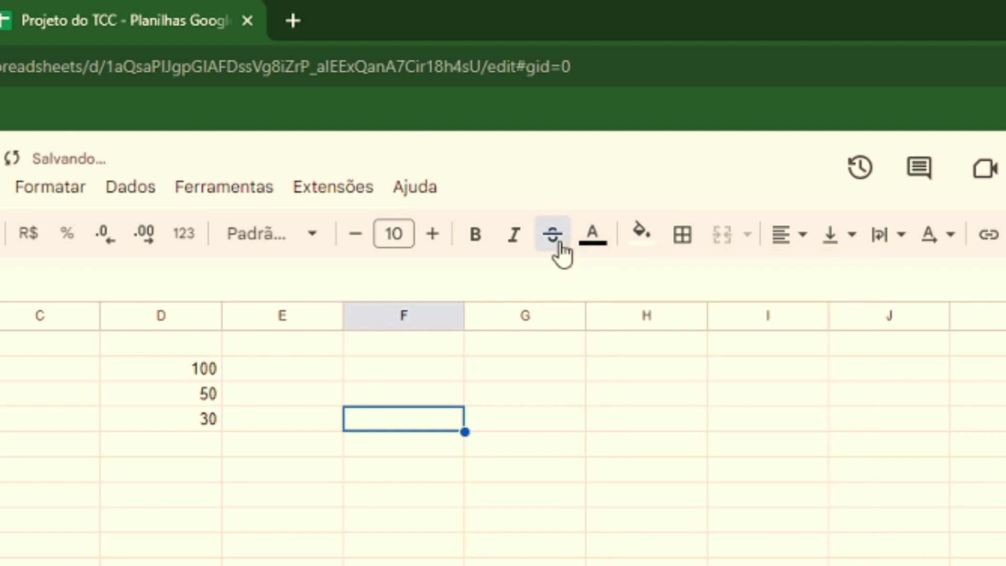
click(641, 233)
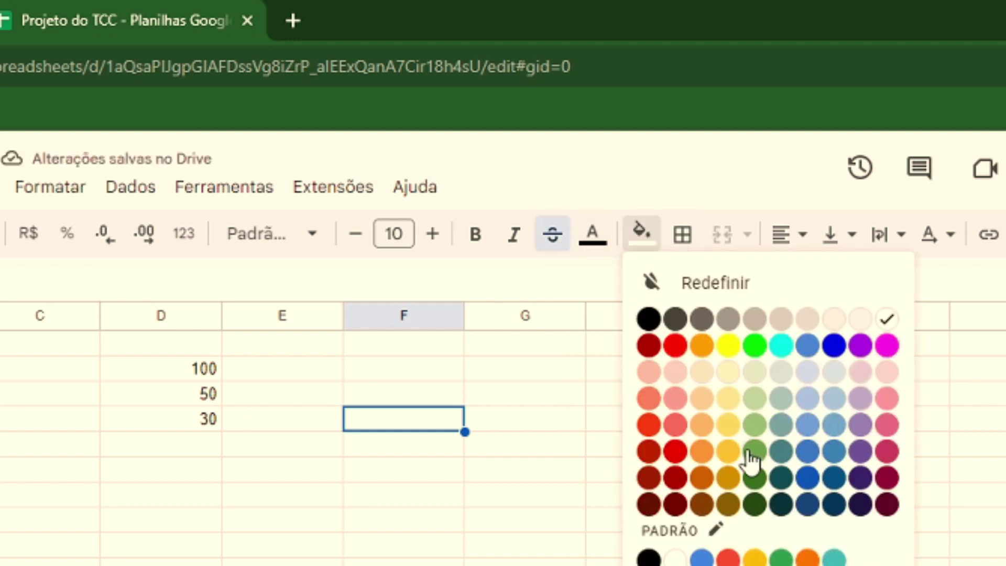
- Set the text colour of "teste" in cell B1 to white
click(1, 368)
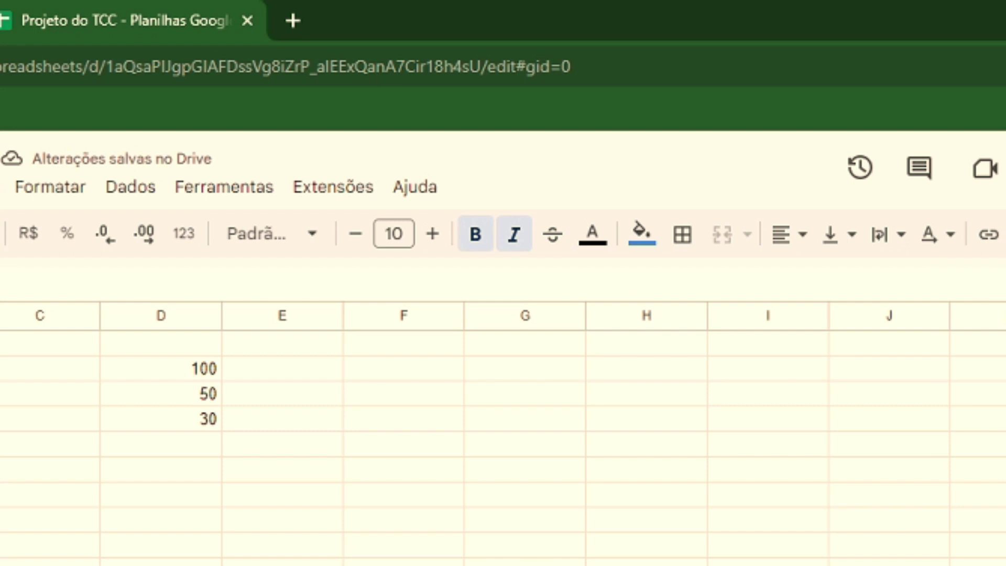
click(587, 240)
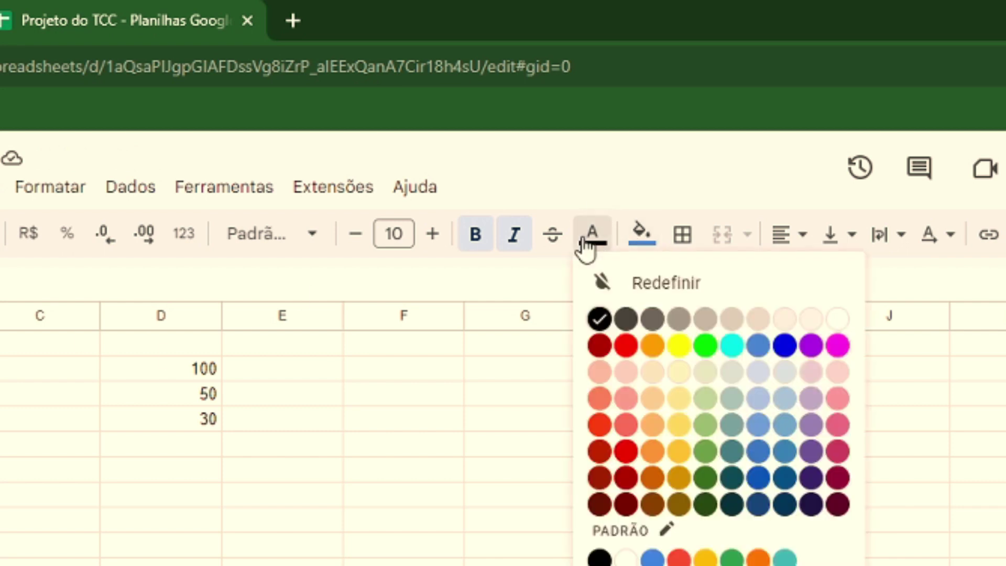
- Apply magenta borders to all sides of cell B2
click(682, 235)
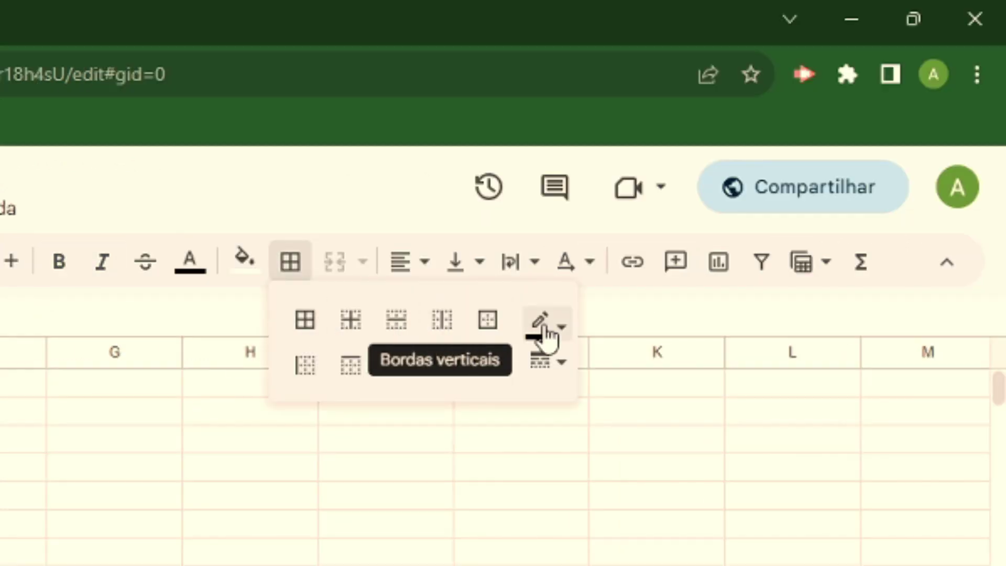
click(565, 329)
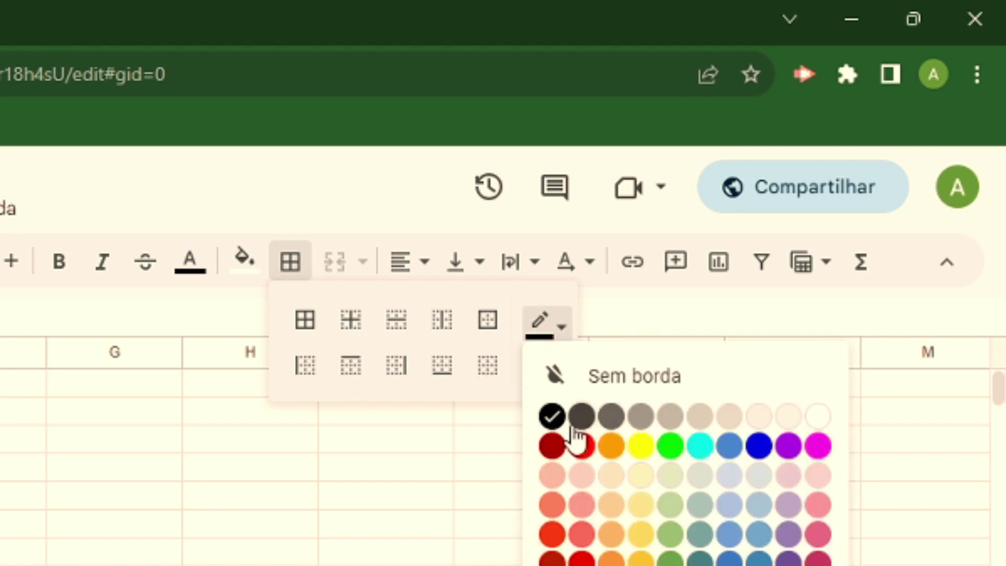
click(819, 446)
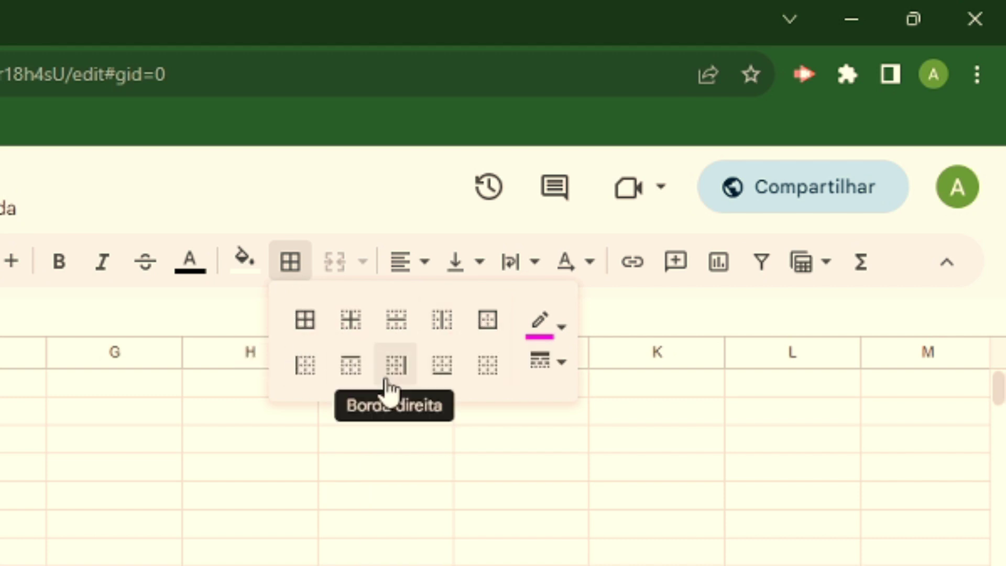
click(309, 325)
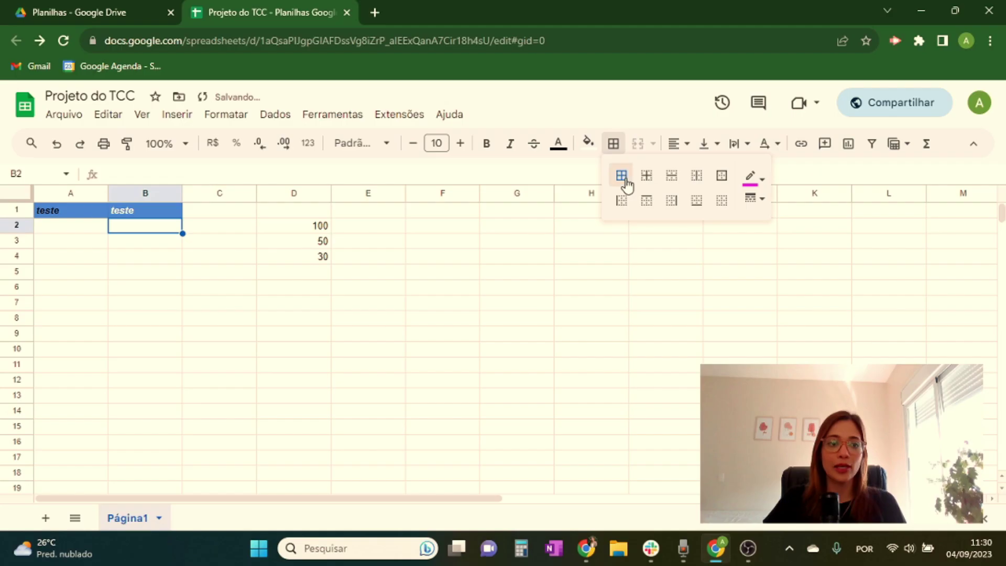
click(190, 262)
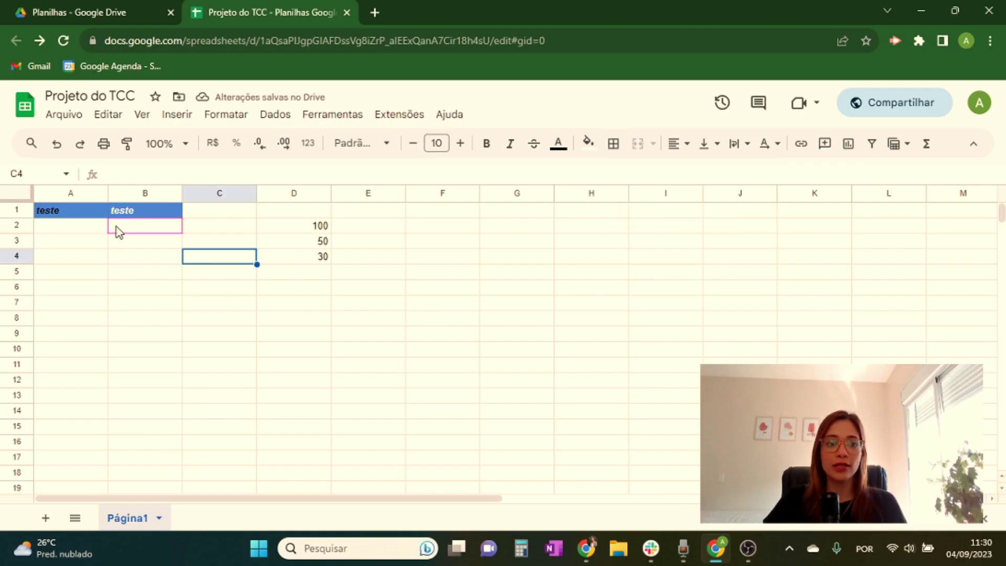
- Apply a black outer border to cell B2
click(127, 227)
click(588, 143)
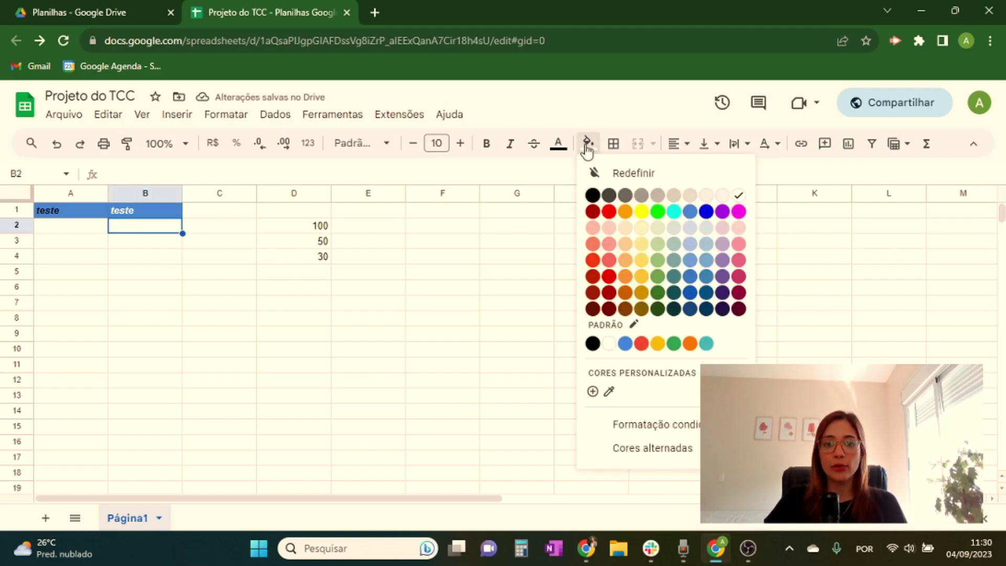
click(614, 144)
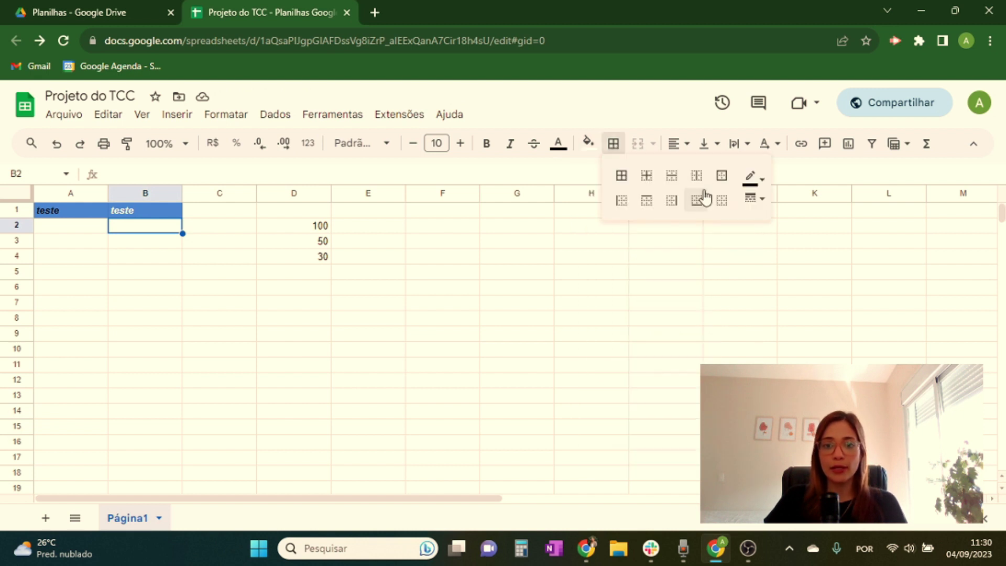
click(722, 178)
- Apply blue borders to every cell in the range B4:F14
drag(152, 256, 442, 411)
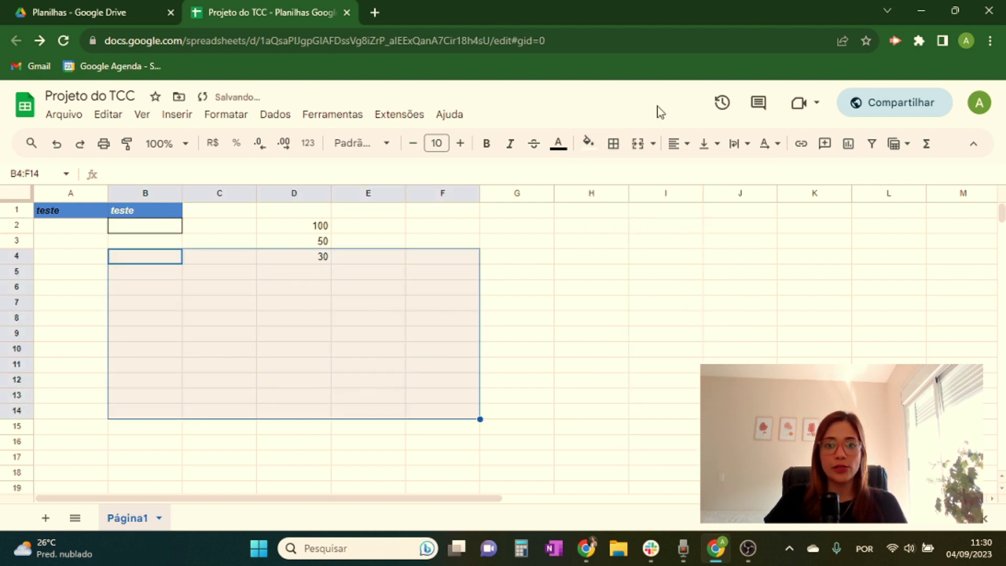
click(617, 146)
click(751, 181)
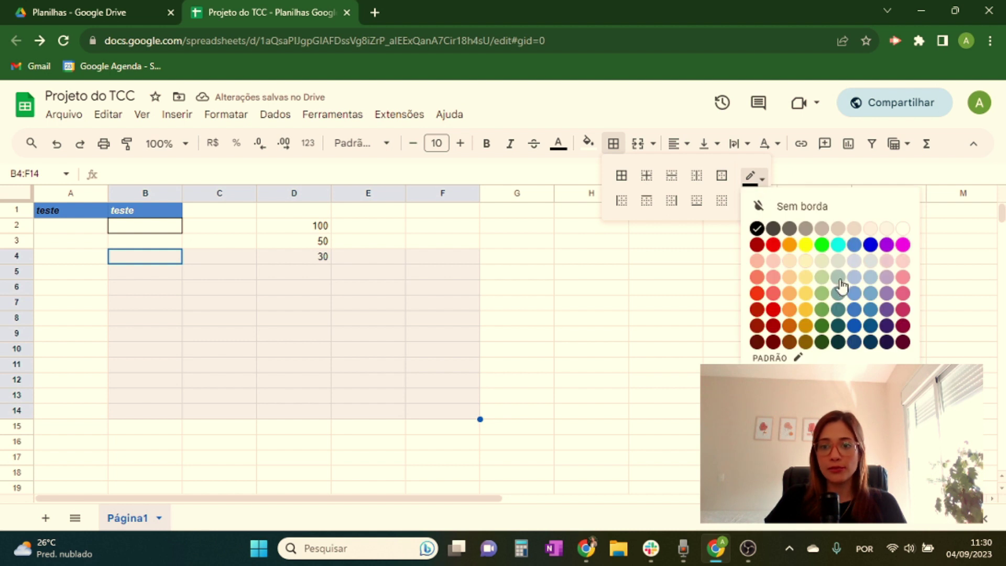
click(855, 310)
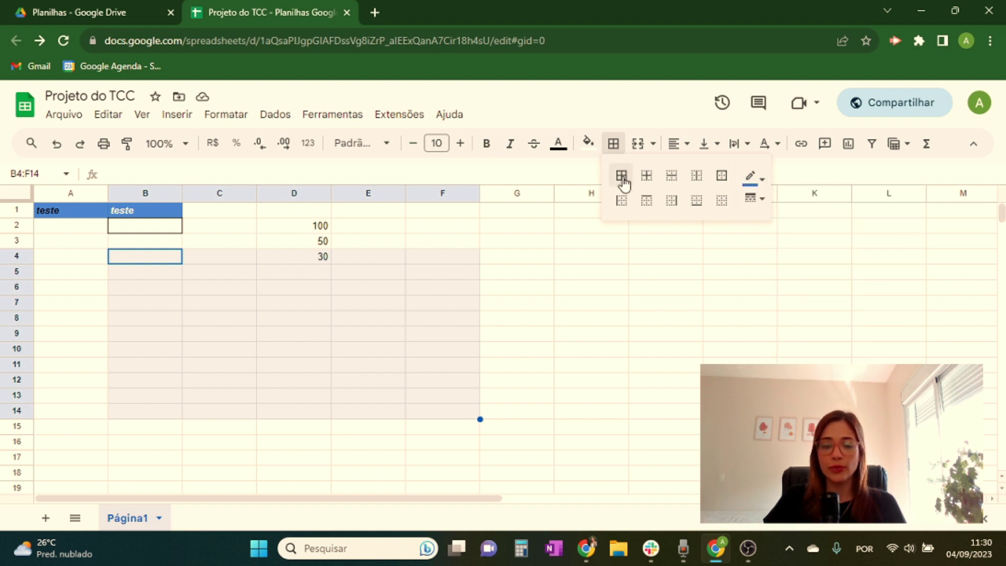
click(622, 177)
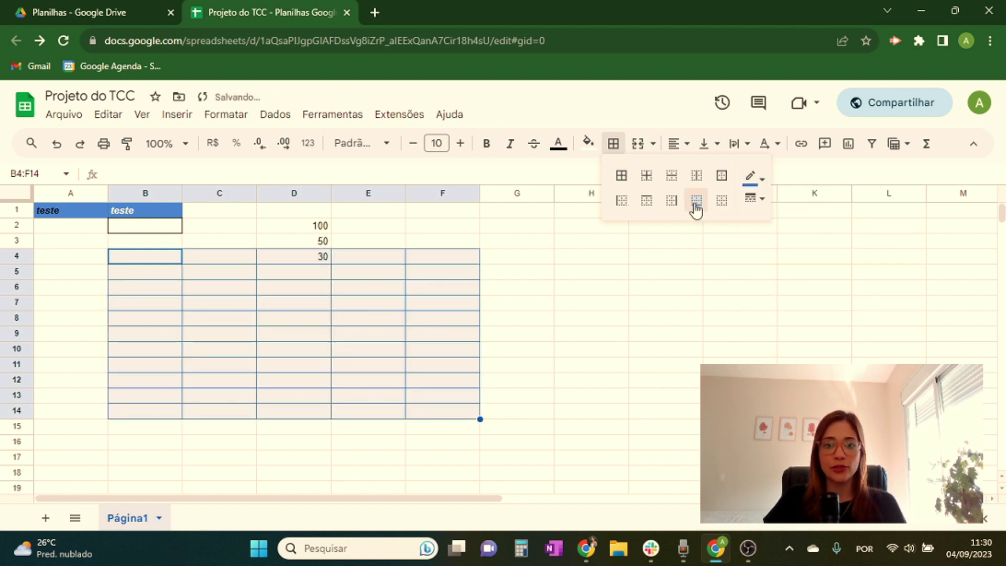
- Replace the grid borders of the range B4:F14 with only a blue outer border
click(723, 208)
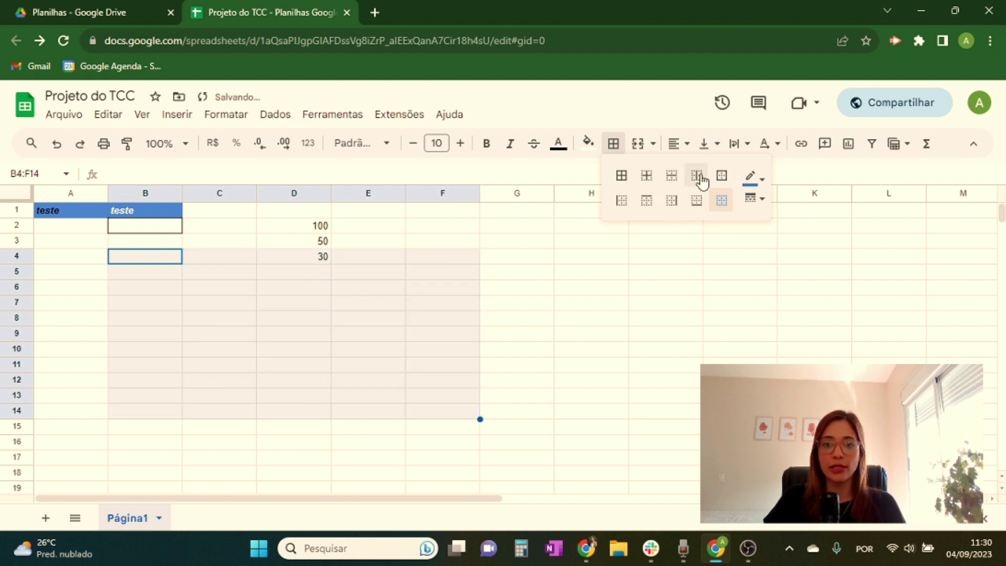
click(697, 202)
click(719, 206)
click(722, 180)
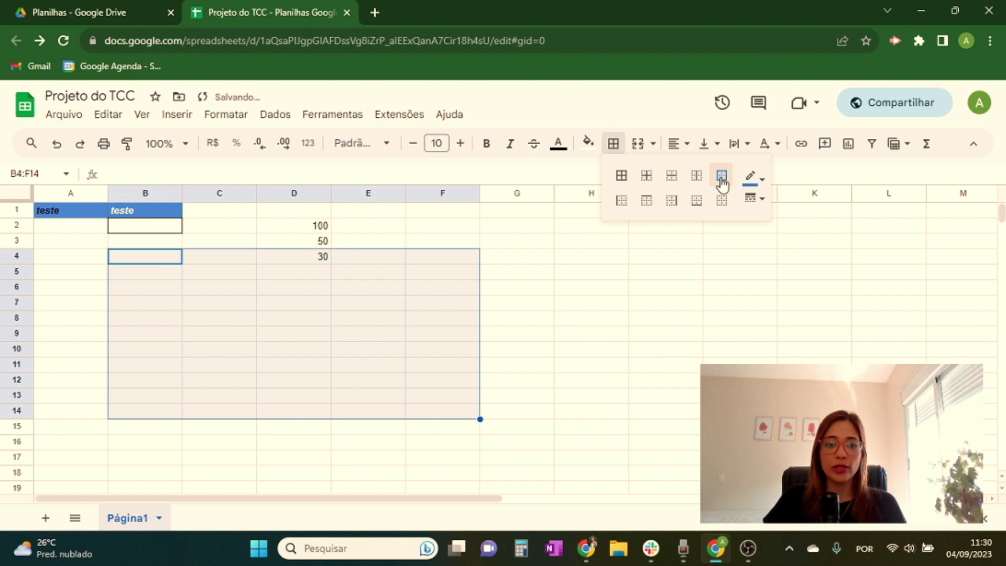
click(577, 332)
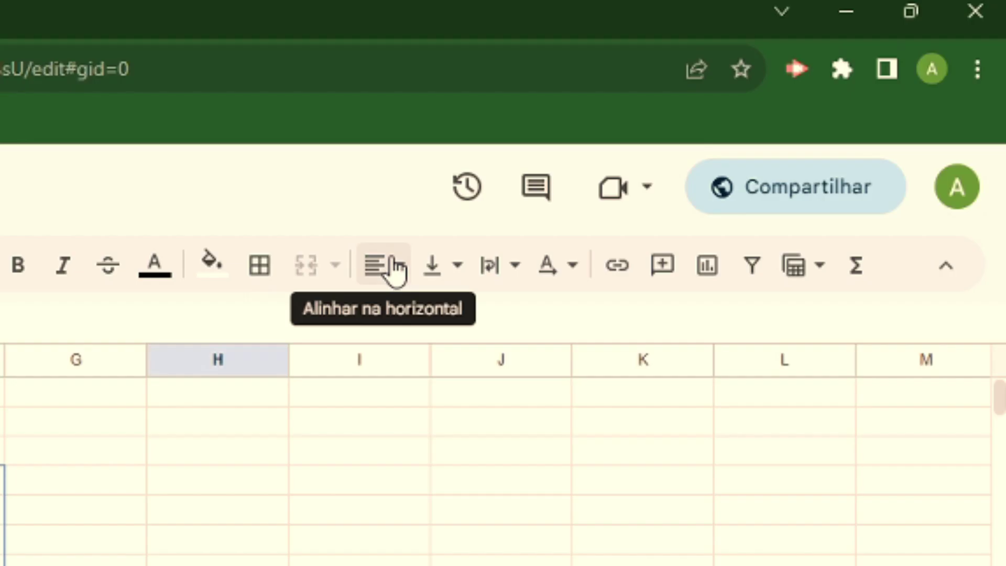
- Try centre and left horizontal alignment on the numbers in D2:D4, finishing with right alignment
click(683, 145)
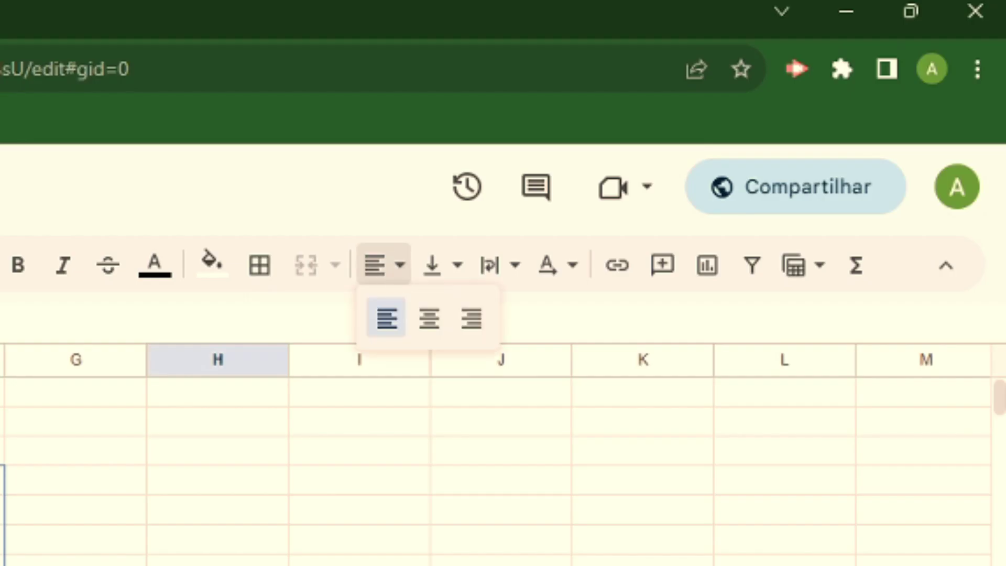
click(429, 318)
click(400, 264)
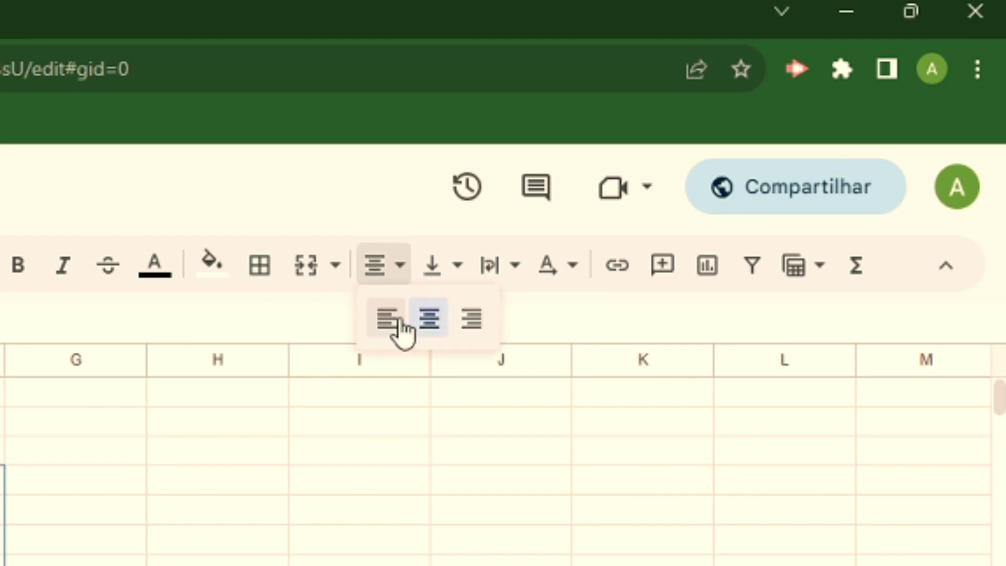
click(391, 320)
click(401, 266)
click(483, 325)
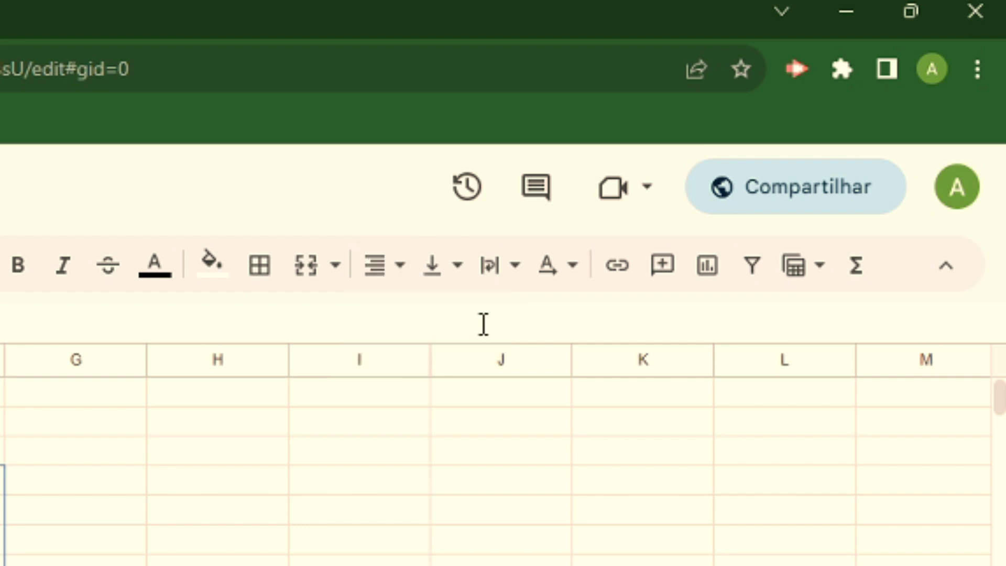
- Increase the height of row 2 to about six times its original size
click(439, 267)
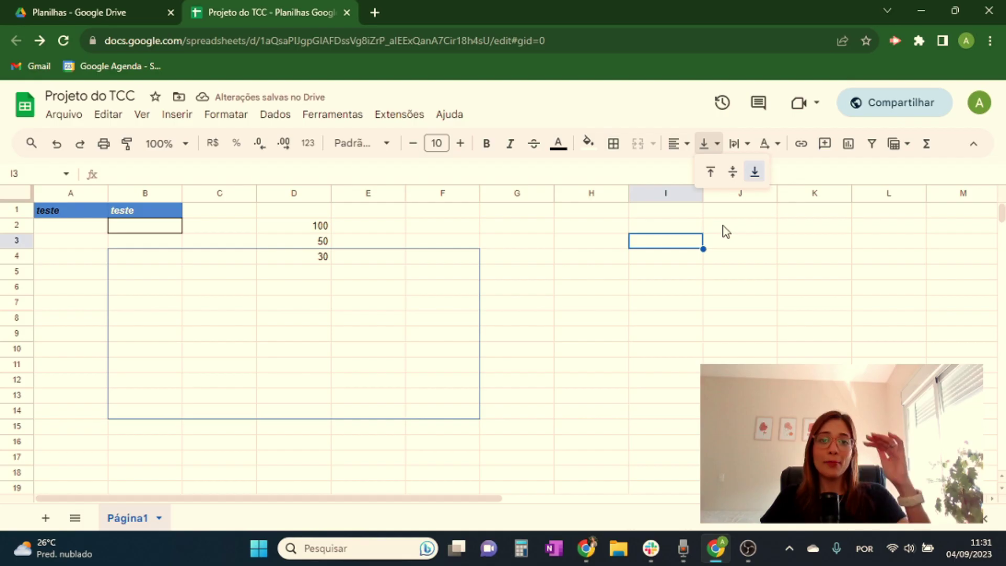
click(597, 271)
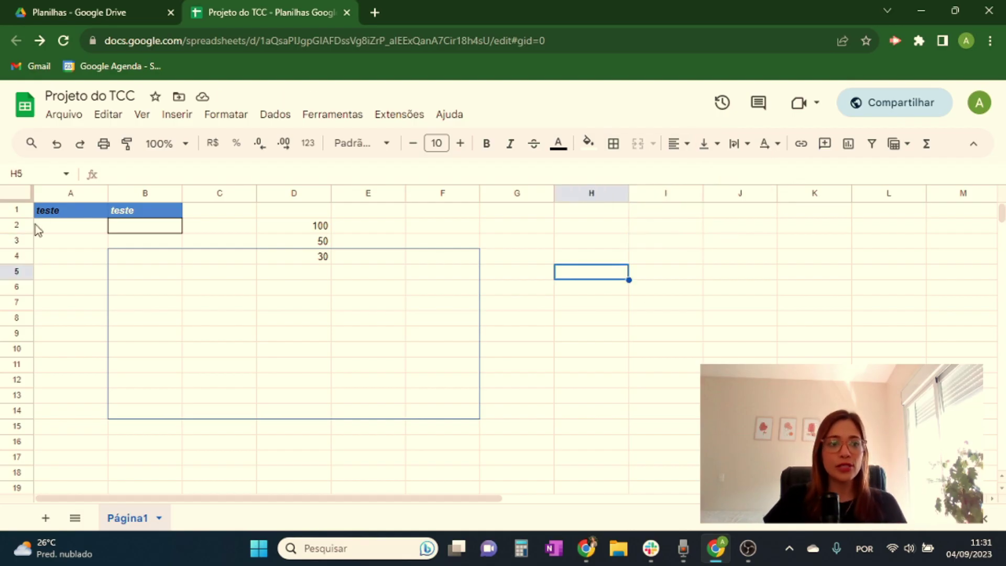
drag(17, 232, 17, 314)
- Try middle and top vertical alignment on the value in cell D2, finishing with middle alignment
click(306, 255)
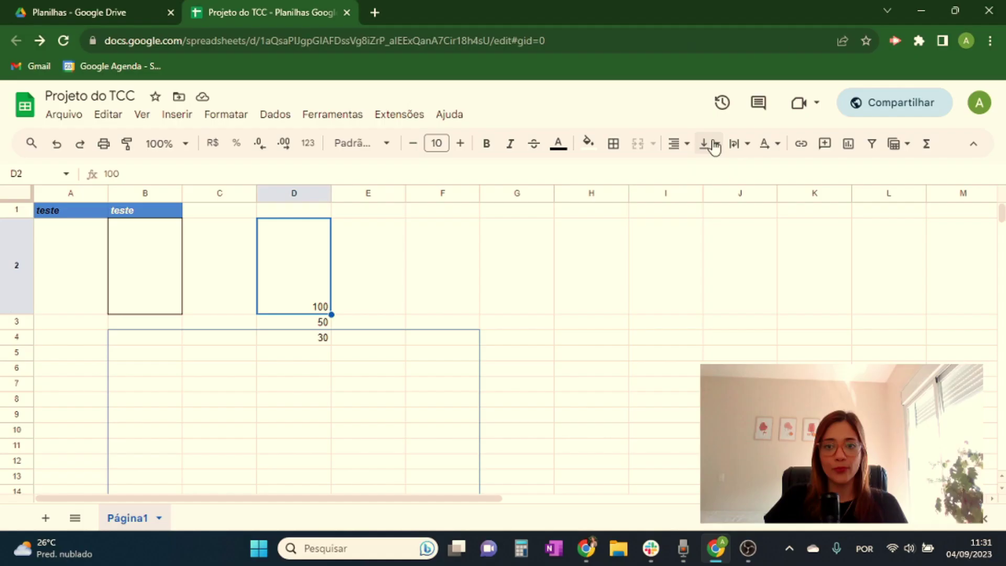
click(1005, 200)
click(1005, 240)
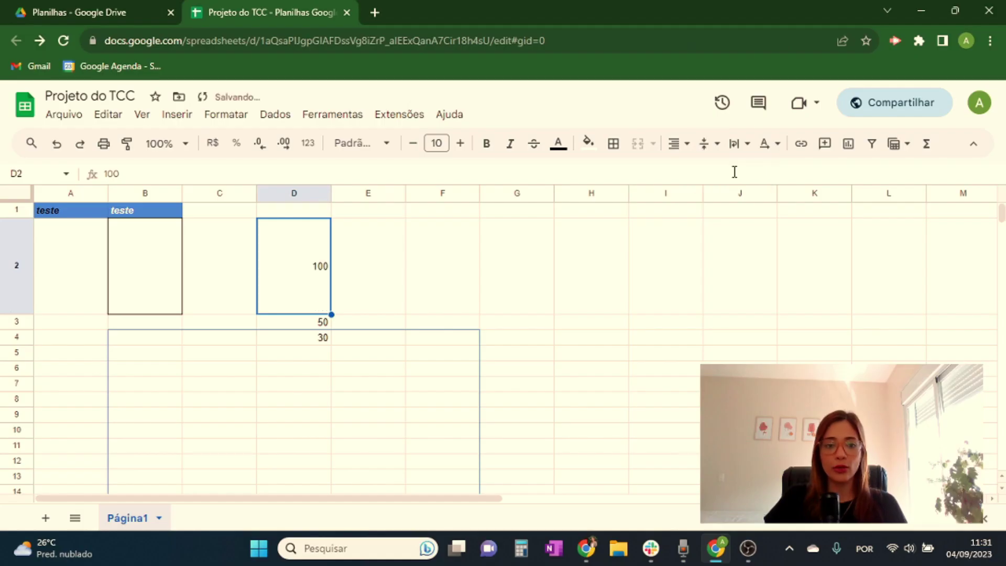
click(713, 144)
click(712, 171)
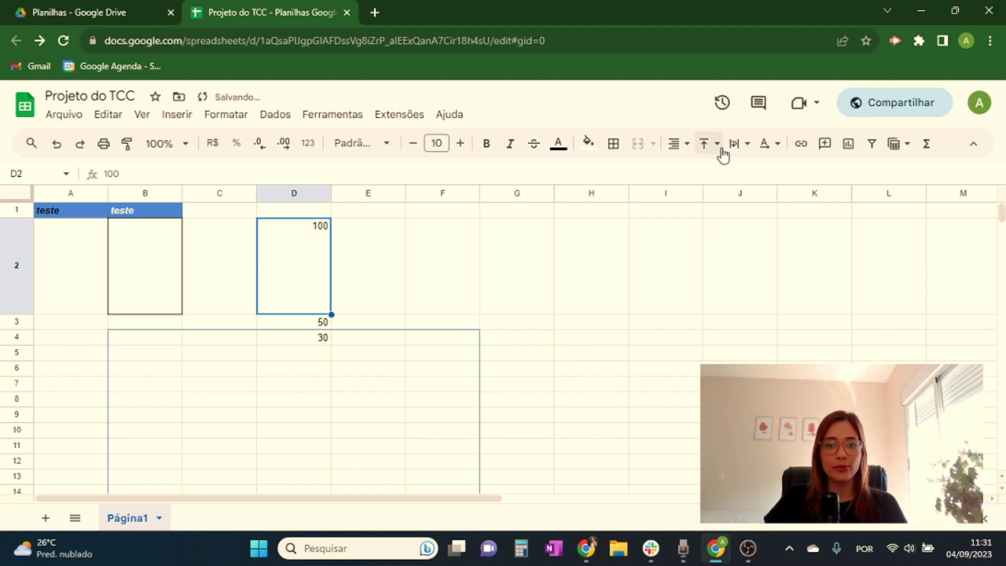
click(717, 145)
click(733, 172)
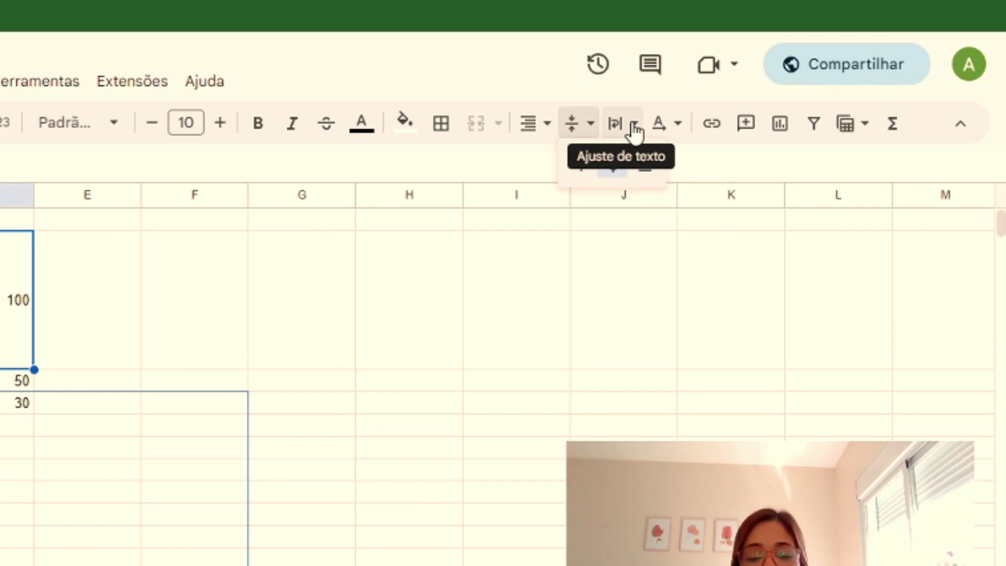
- Enter the text "teste teste teste testes teste" in cell G4
click(313, 407)
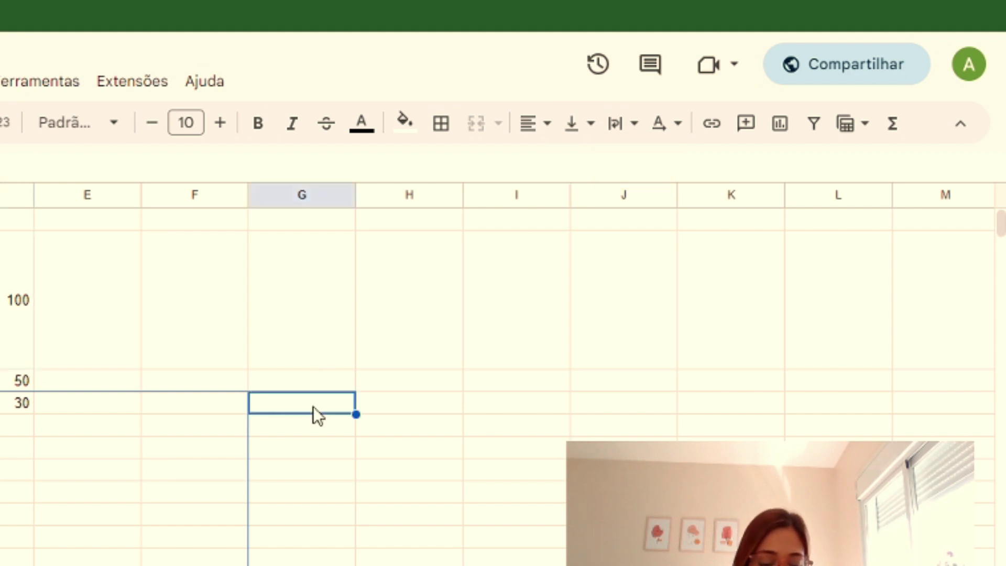
text(tes)
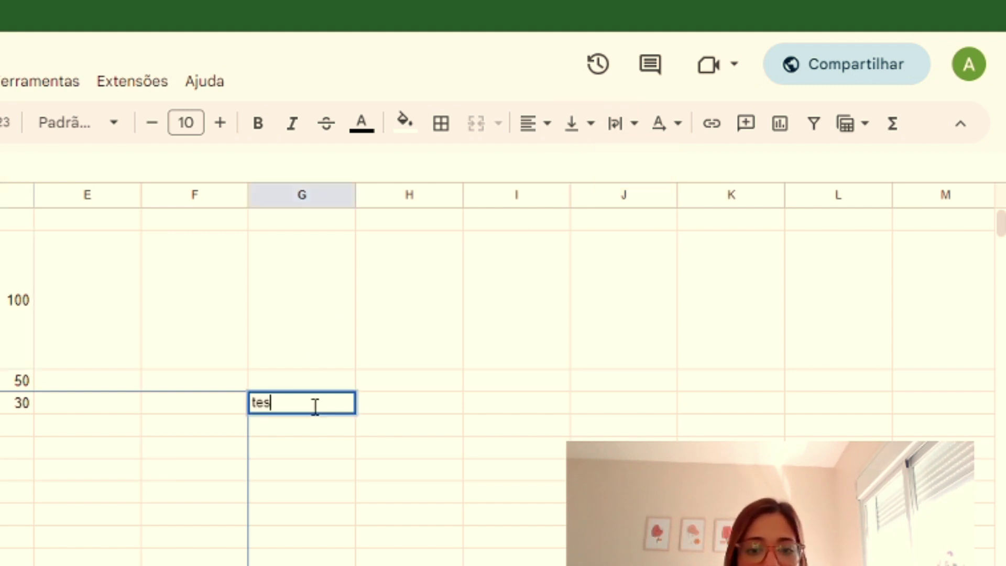
text(te teste teste testes teste)
key(Return)
click(313, 407)
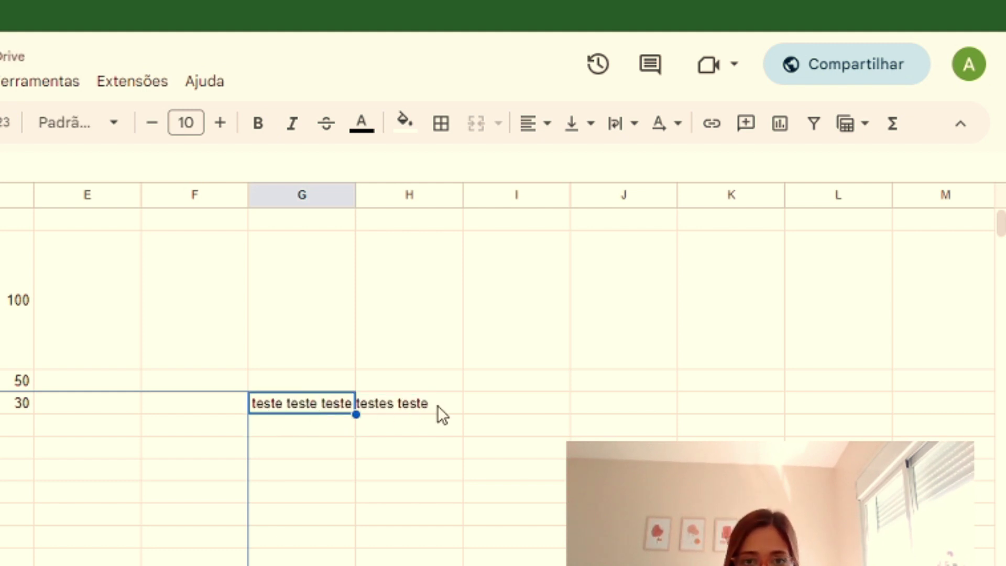
- Enter "palavra" in cell H4 beside the overflowing text of G4, and clear H4 again
click(634, 126)
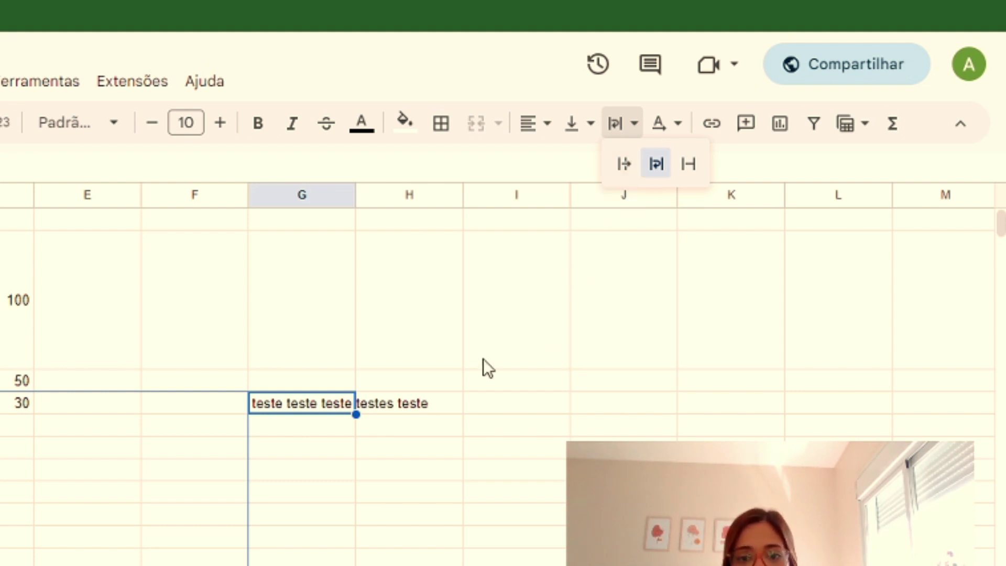
click(451, 403)
text(palavra)
key(Return)
click(335, 406)
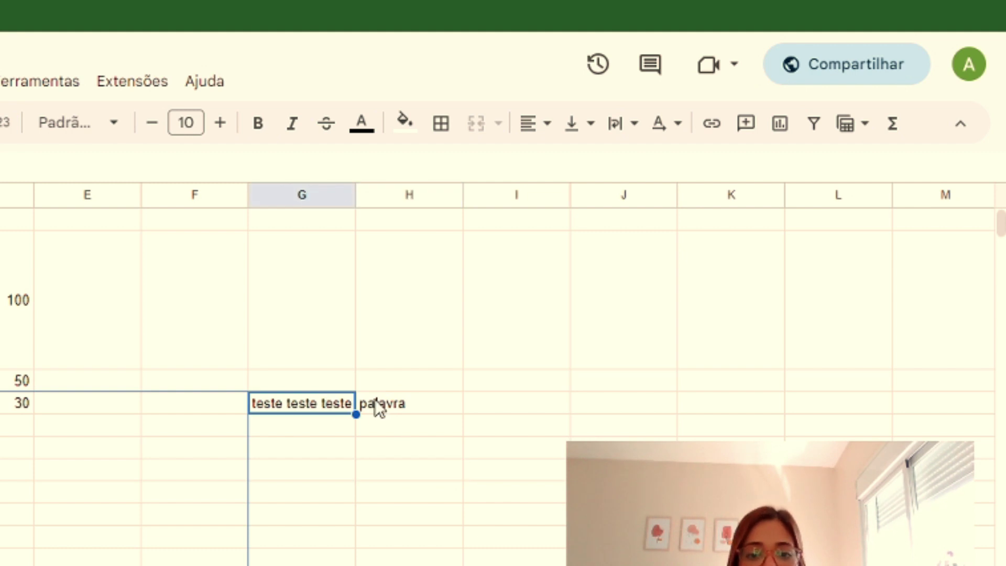
click(377, 408)
key(Delete)
click(386, 496)
- Try the "Cortar" text wrapping option on cell G4
click(341, 411)
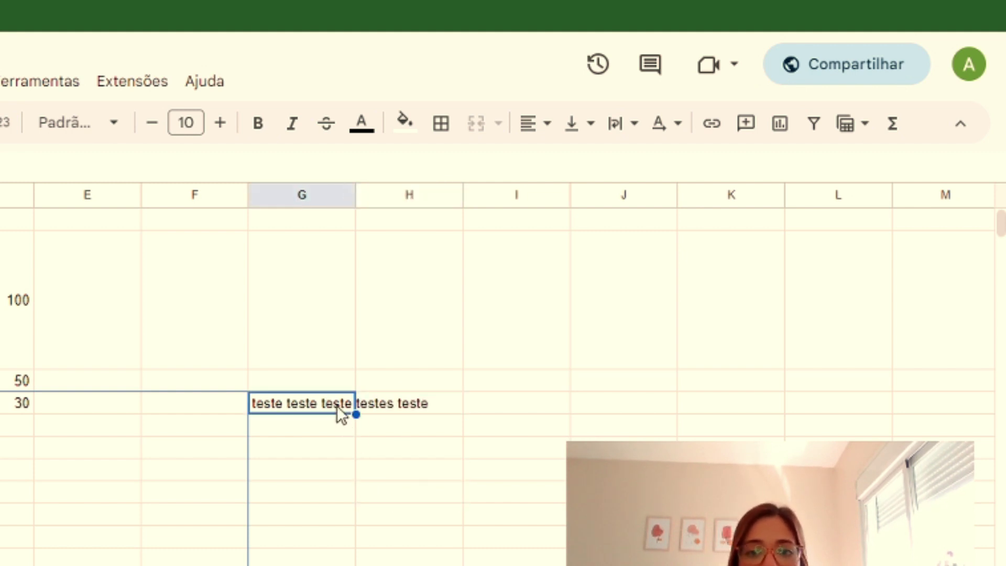
click(623, 123)
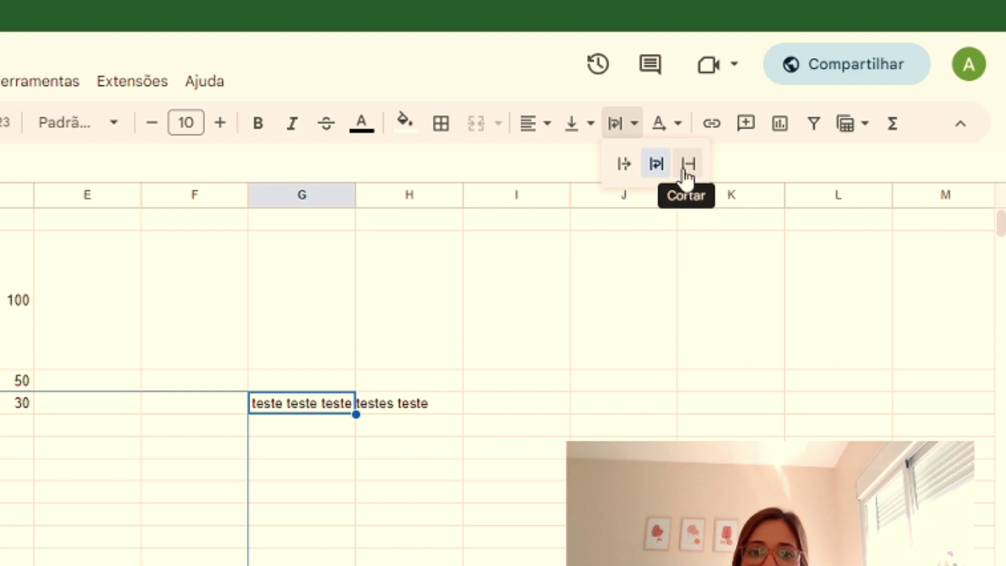
click(686, 166)
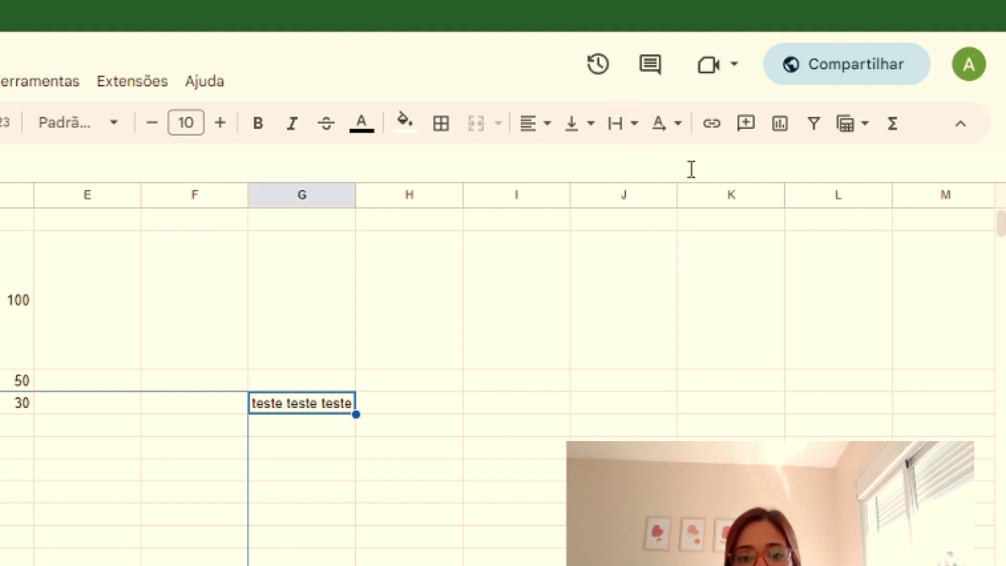
- Wrap the text of cell G4 onto multiple lines within the cell
click(659, 125)
click(631, 126)
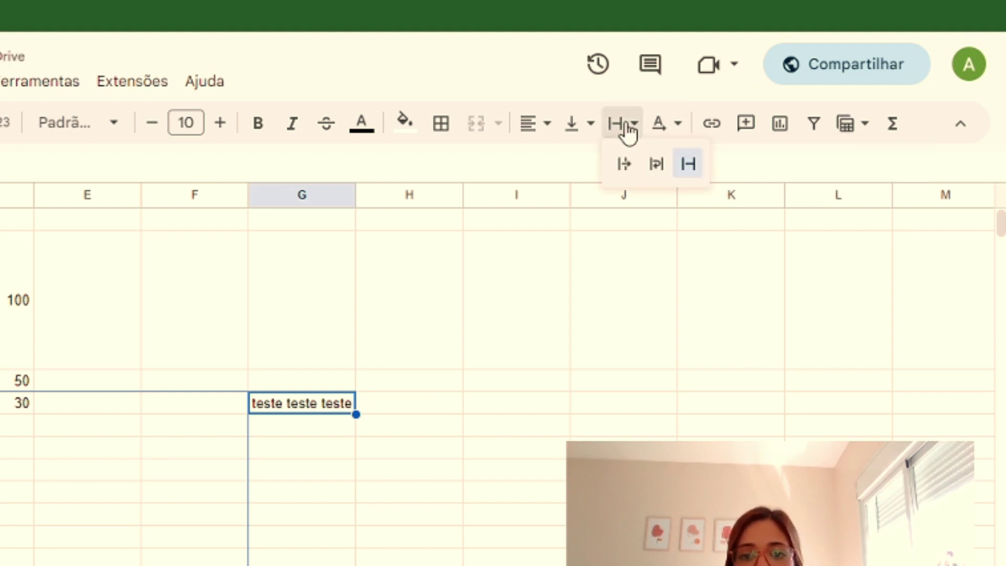
click(656, 165)
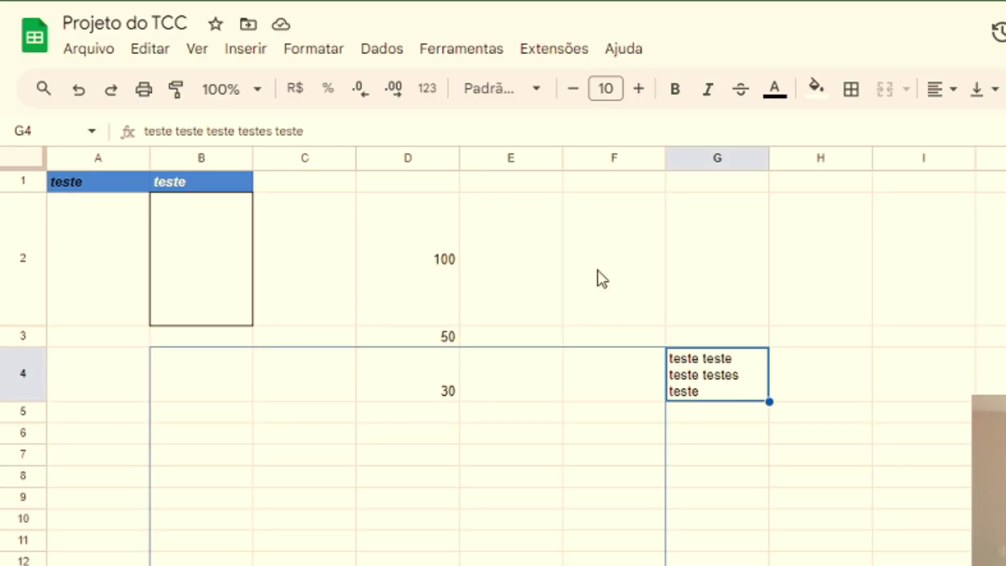
- Enlarge the formula bar and shorten the text of cell G4 in it to "teste teste teste test"
drag(321, 147, 330, 287)
click(319, 135)
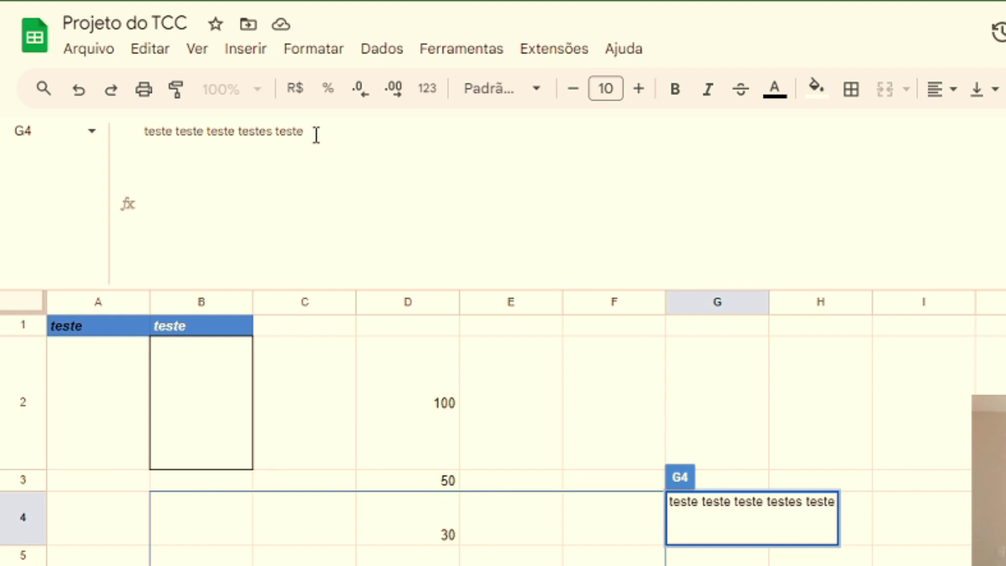
key(BackSpace)
key(BackSpace)
key(BackSpace)
key(BackSpace)
key(BackSpace)
key(BackSpace)
key(BackSpace)
key(BackSpace)
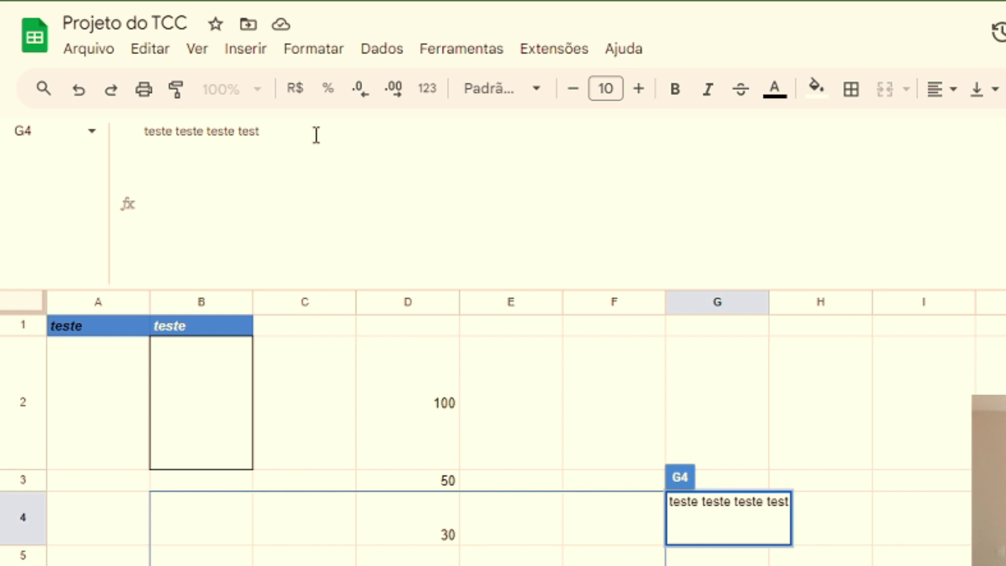
key(Return)
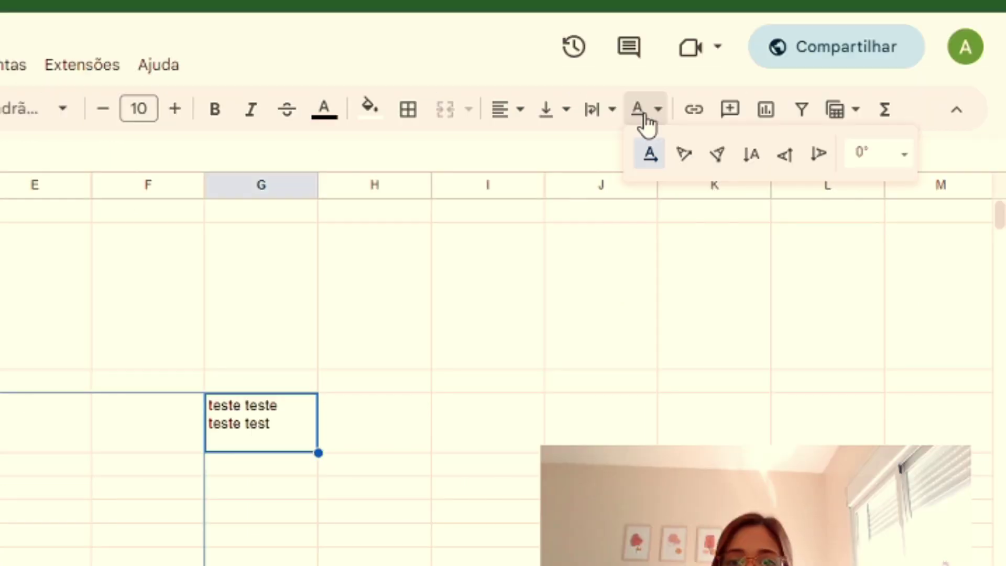
- Try tilted-up, tilted-down and vertically stacked text on cell G4, finishing with the text rotated upward
click(693, 157)
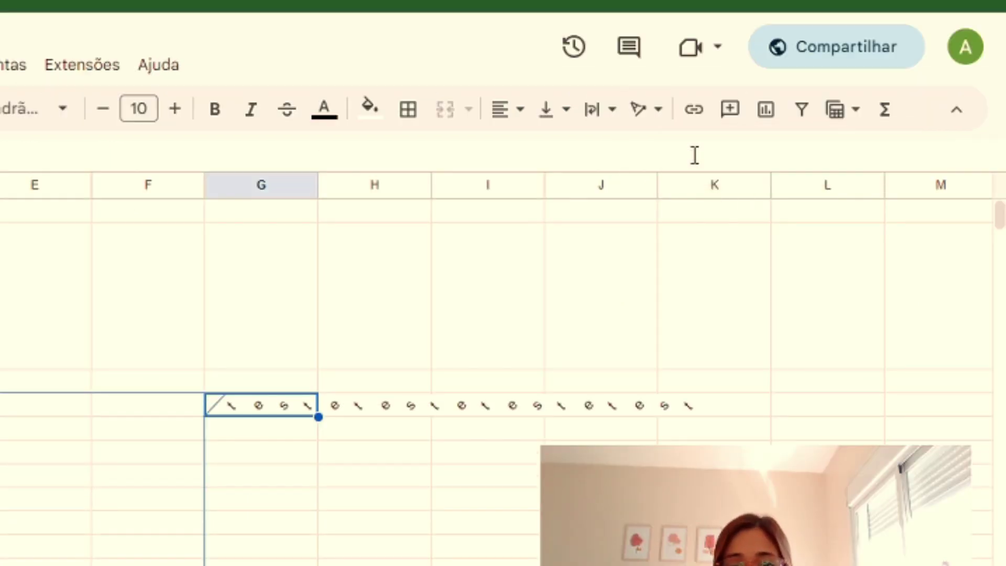
click(660, 112)
click(717, 154)
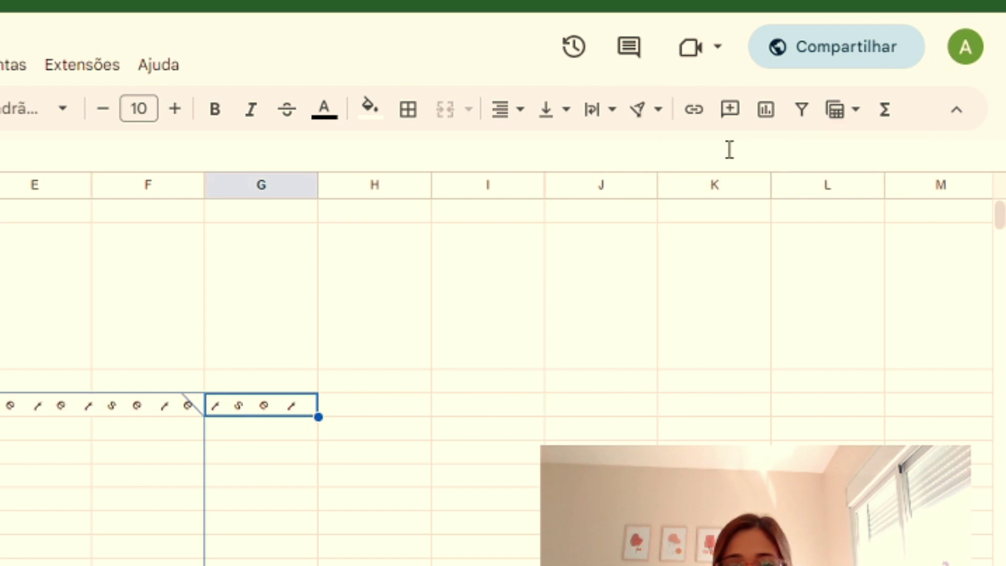
click(660, 111)
click(749, 155)
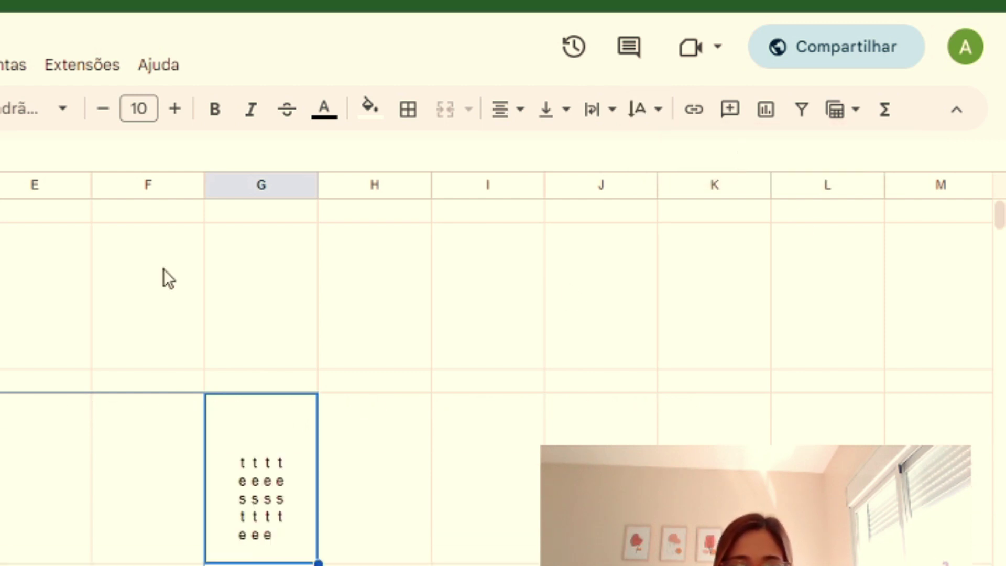
click(656, 116)
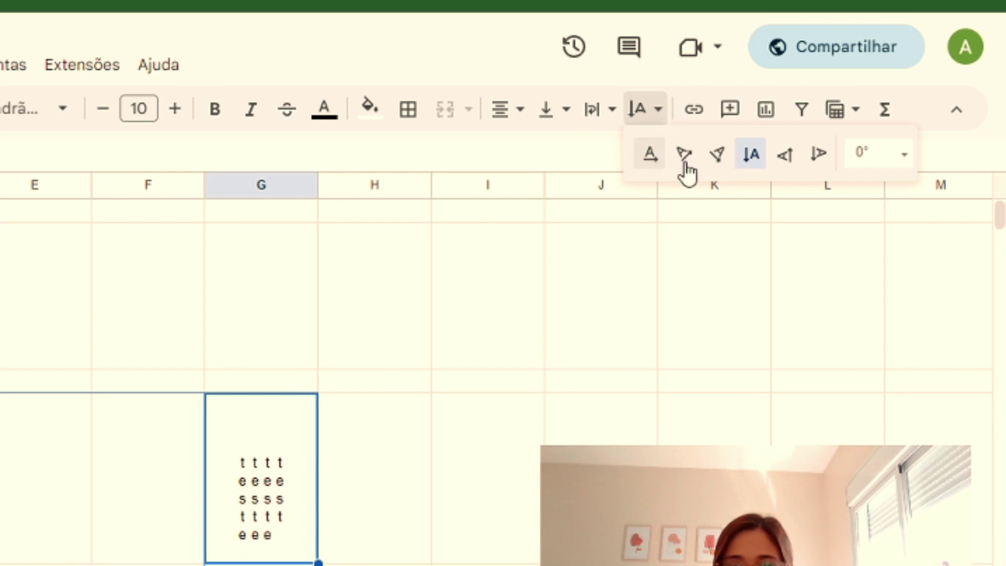
click(786, 156)
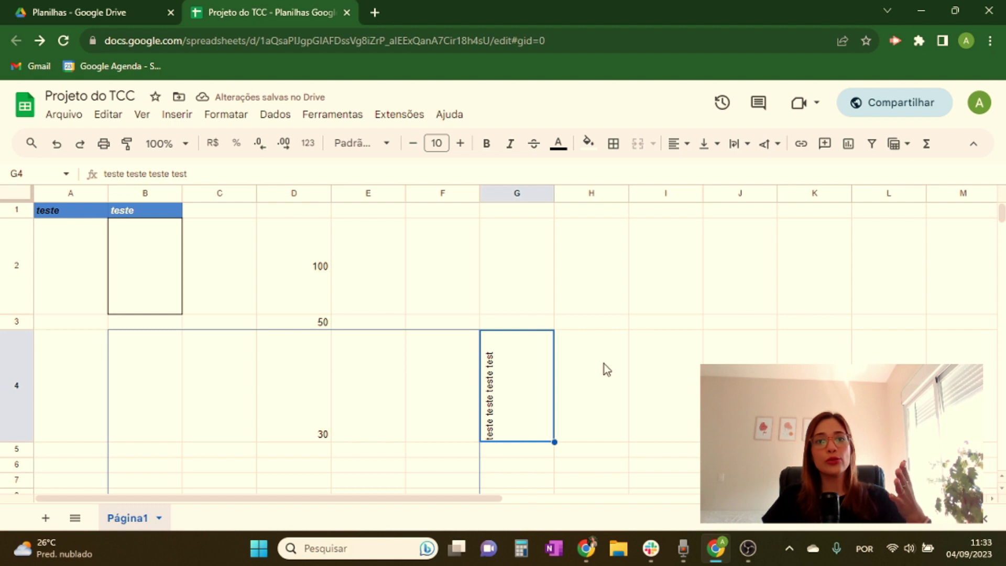
- Link the text in cell B1 to the first suggested "Orçamento mensal" spreadsheet and check its link preview
click(600, 410)
click(659, 139)
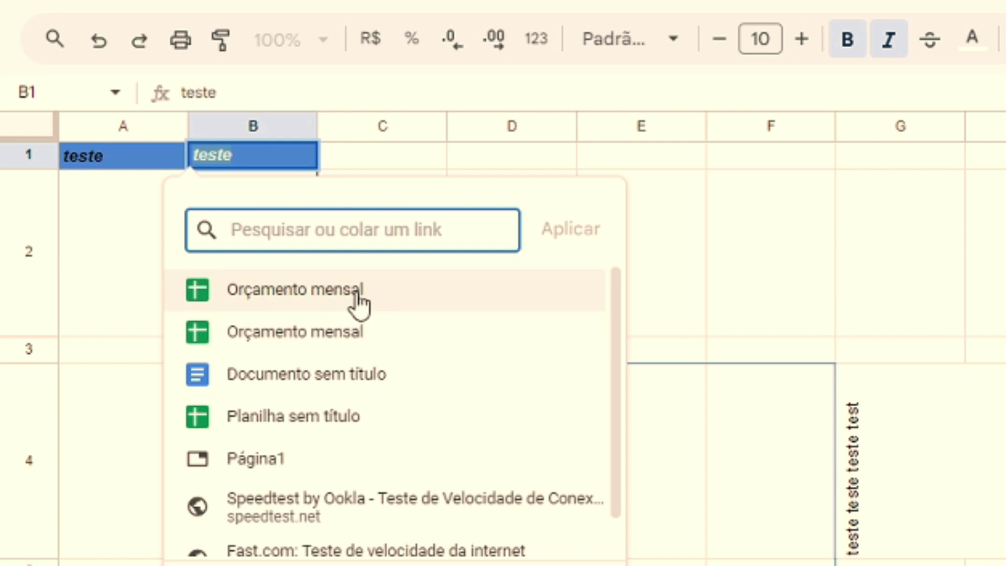
click(359, 304)
click(886, 322)
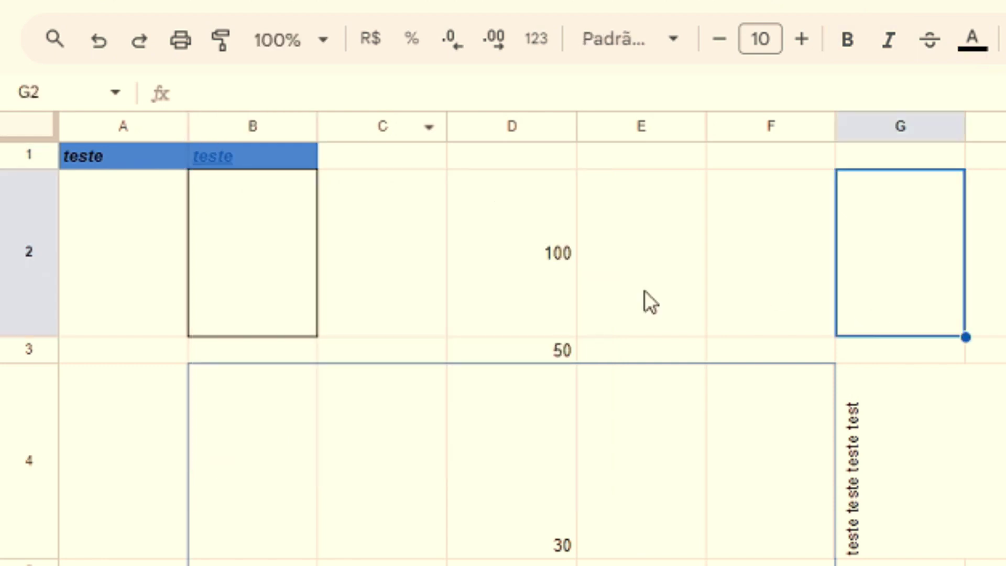
click(218, 162)
mouse_move(352, 209)
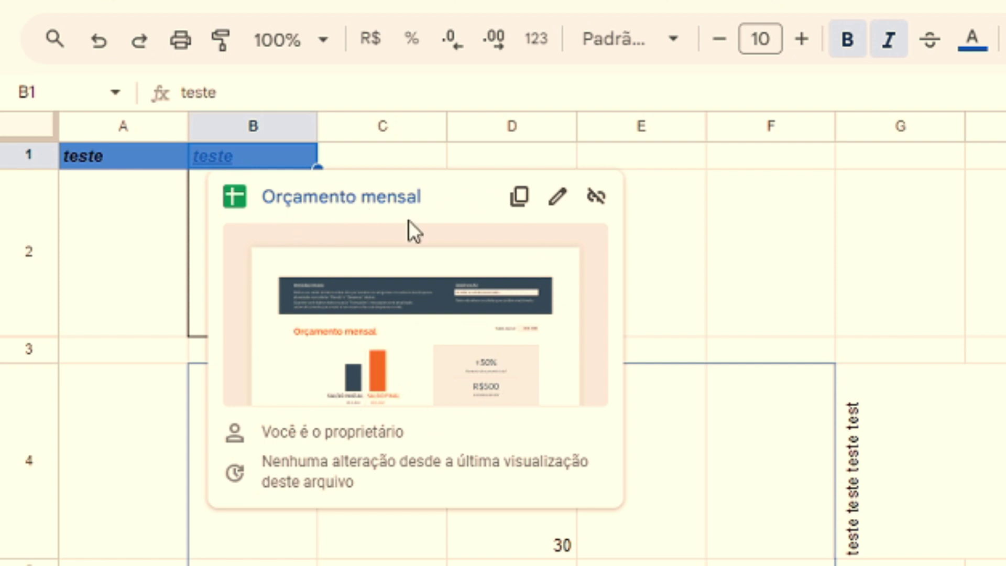
click(702, 243)
click(128, 155)
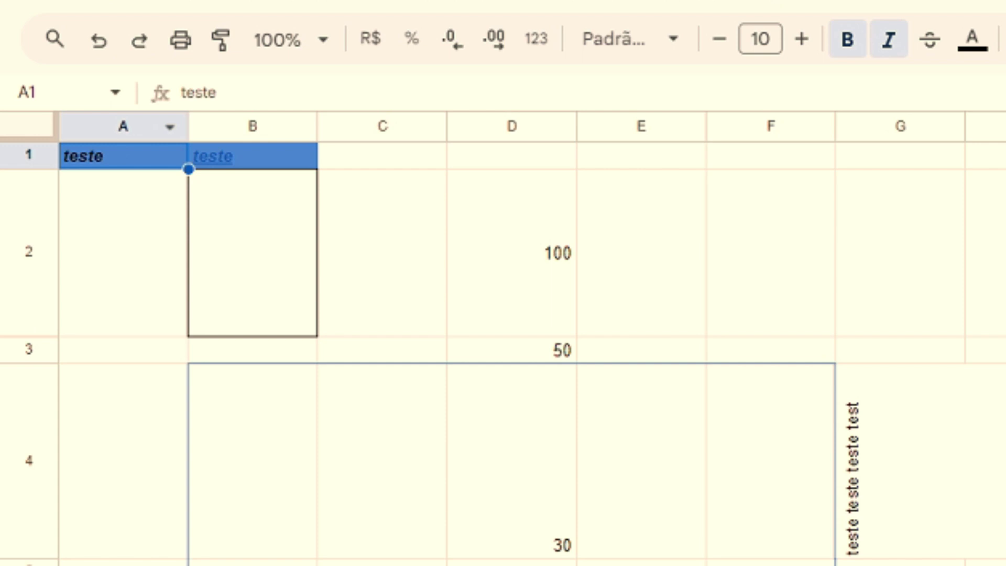
key(ctrl+k)
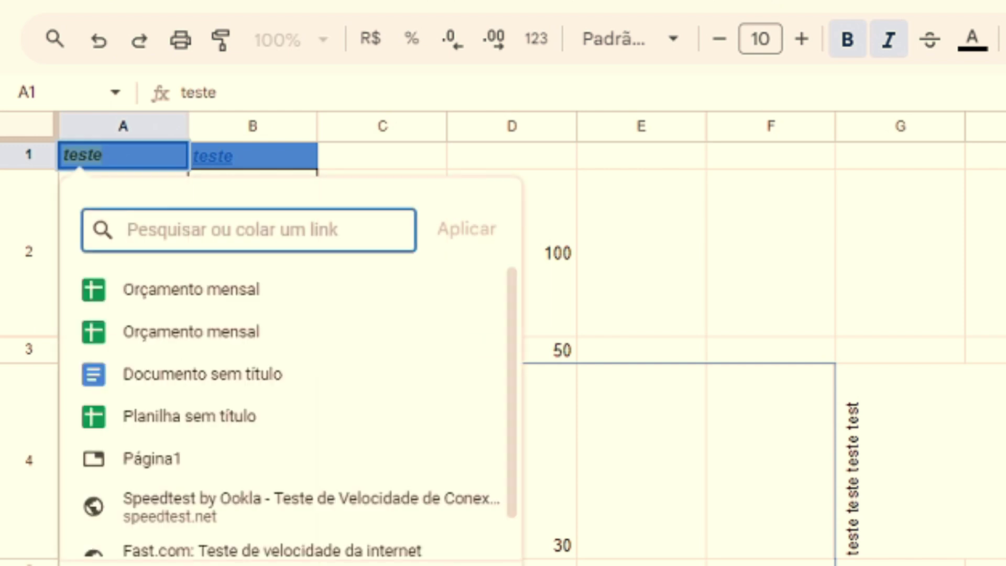
text(www.anagestaodetempo.com)
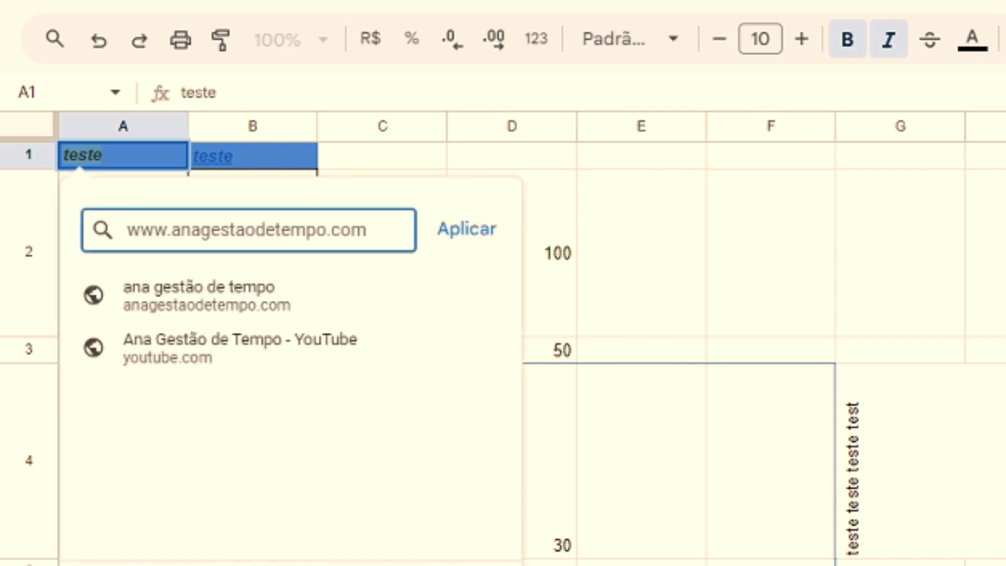
click(319, 292)
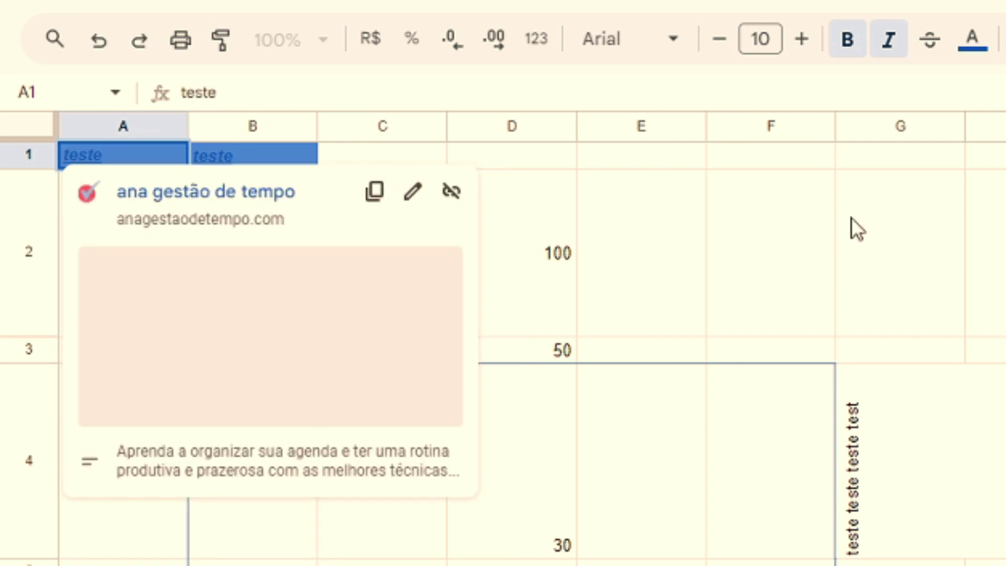
mouse_move(86, 152)
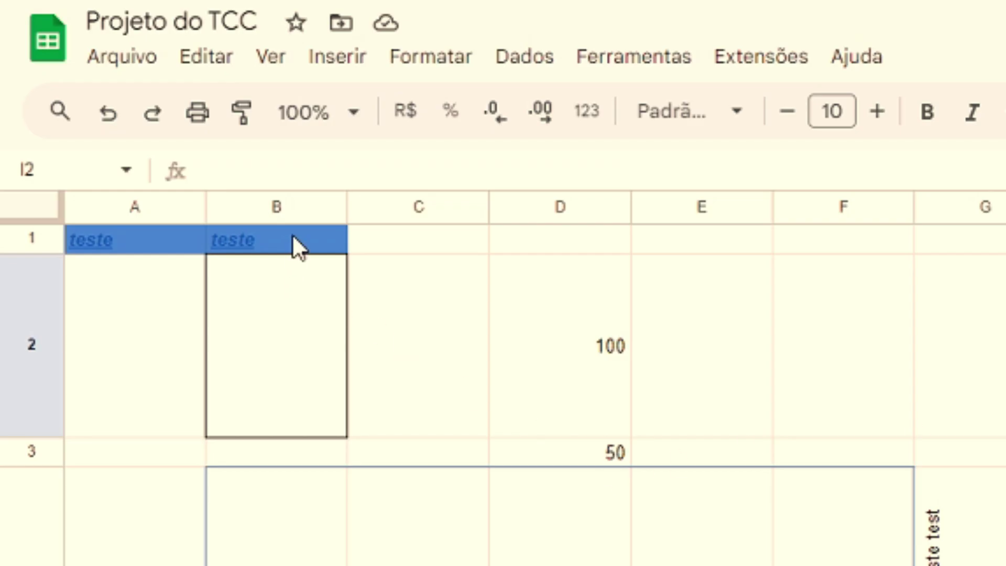
- Start a comment on cell B1 that mentions the collaborator's e-mail and reads "Olha eu não compreendi essa informação."
click(293, 236)
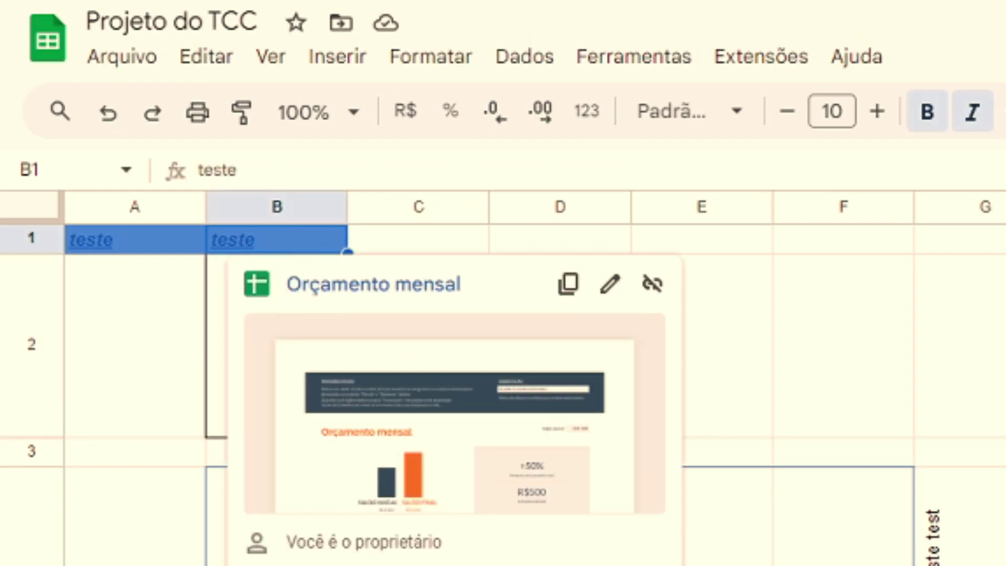
click(824, 143)
click(301, 265)
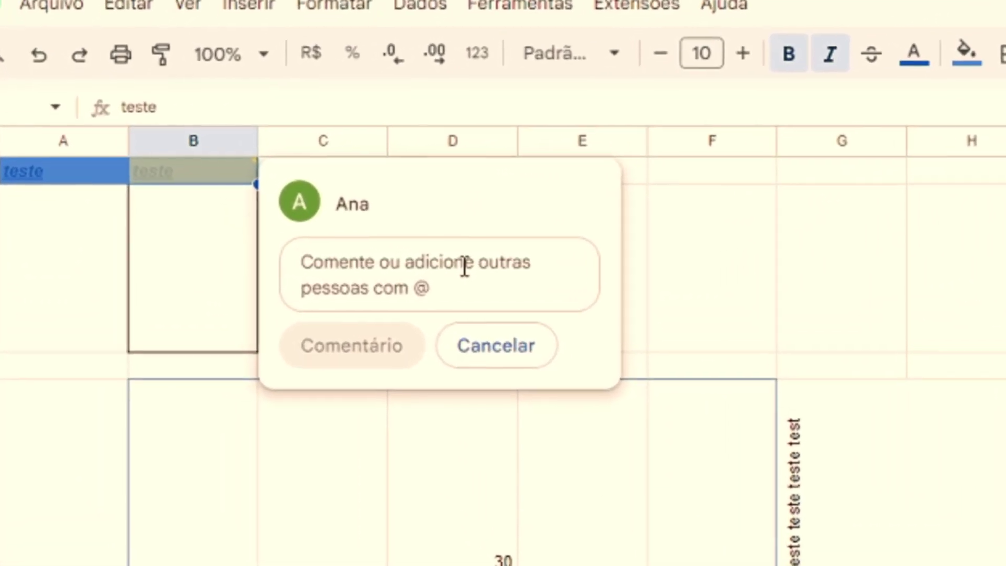
key(ctrl+v)
text(Olha)
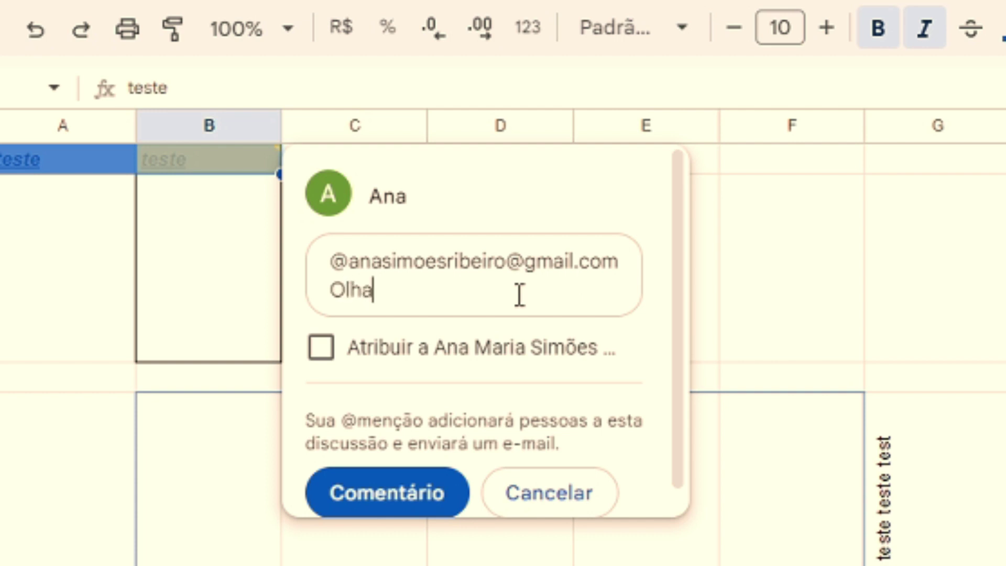
text( eu não compreendi)
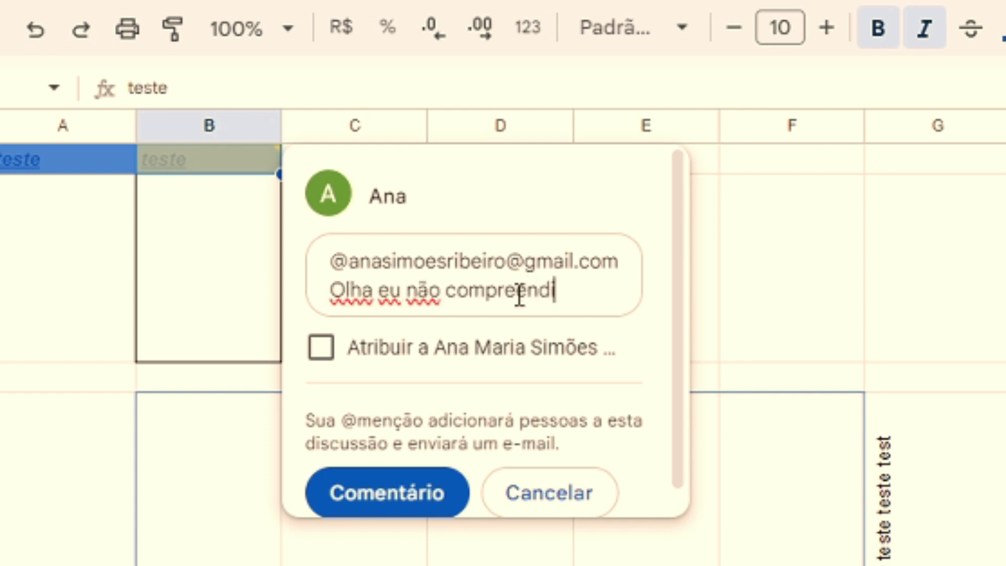
text( essa informação.)
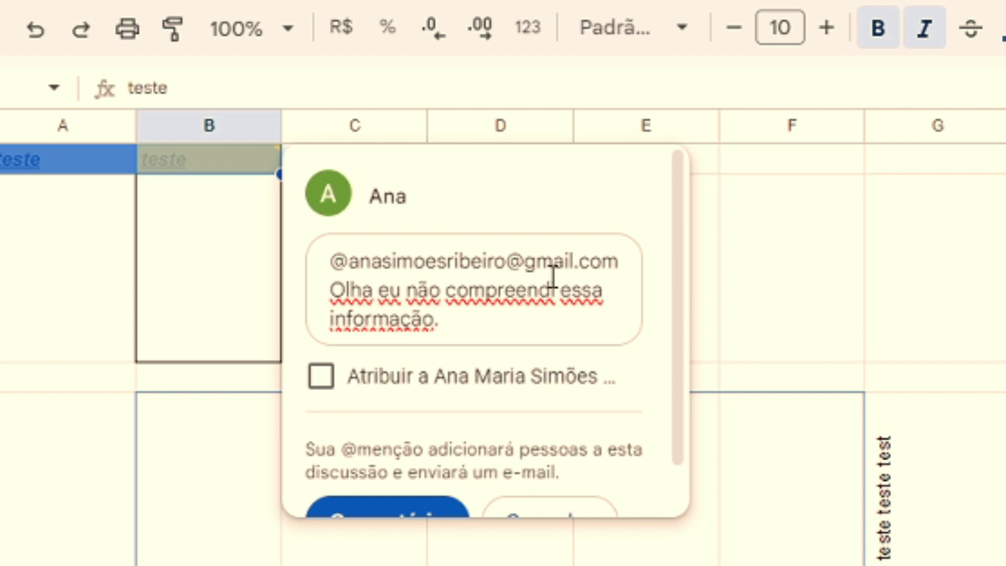
- Assign the comment on cell B1 to the mentioned collaborator and submit it
scroll(553, 277, down, 1)
click(321, 322)
scroll(502, 414, down, 1)
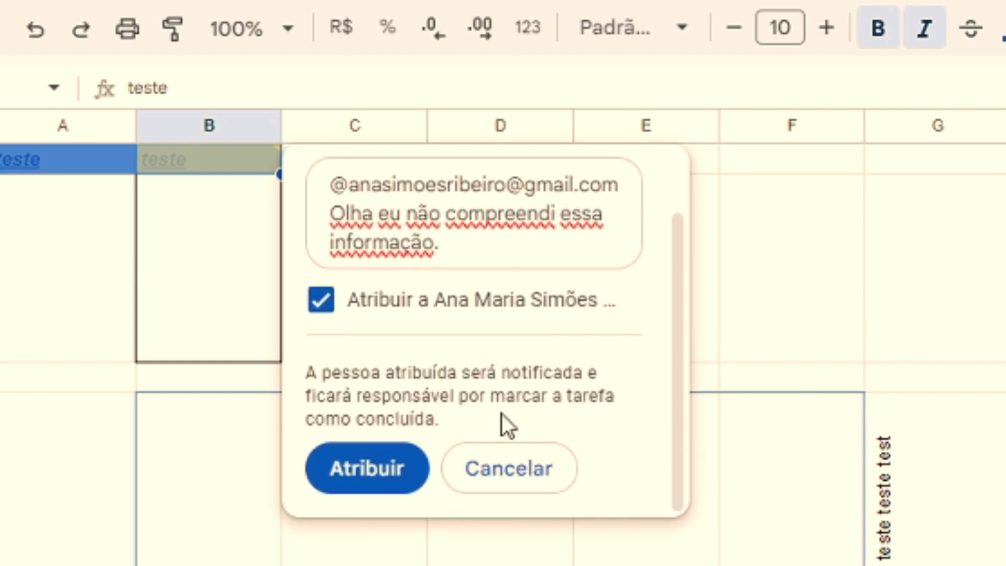
click(404, 474)
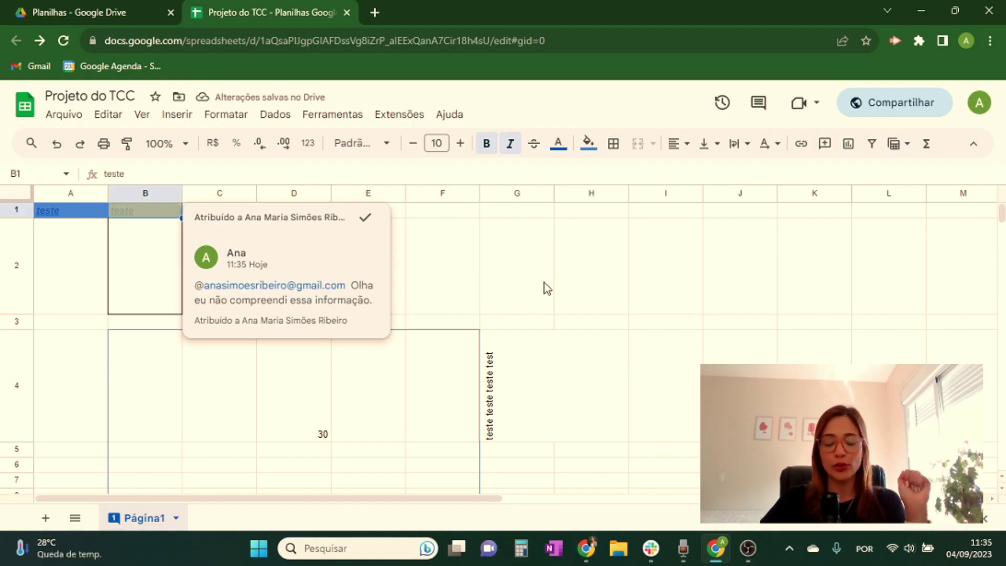
- Review the assigned comment on cell B1, including its reply options, and close it
click(552, 303)
click(164, 212)
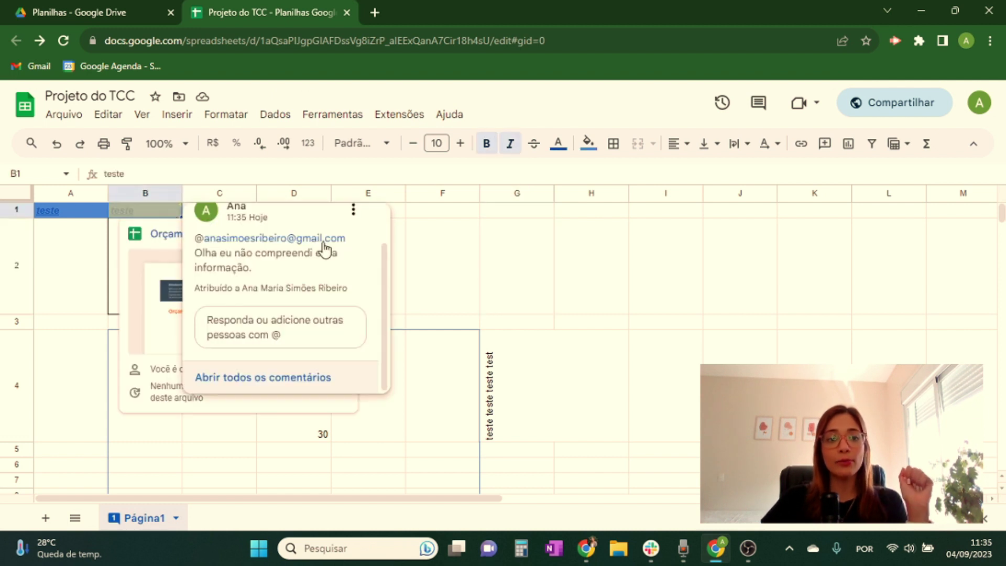
click(562, 284)
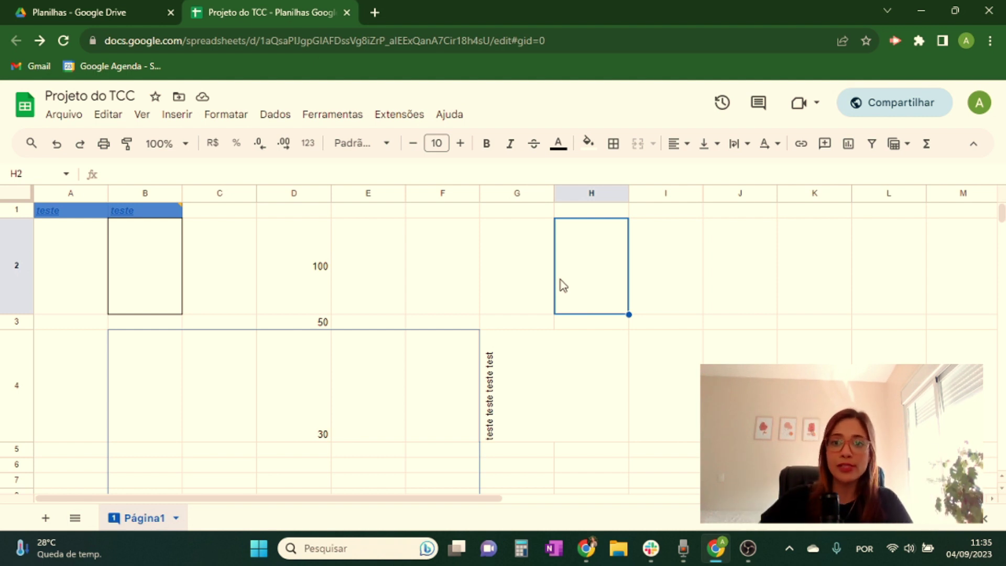
key(Right)
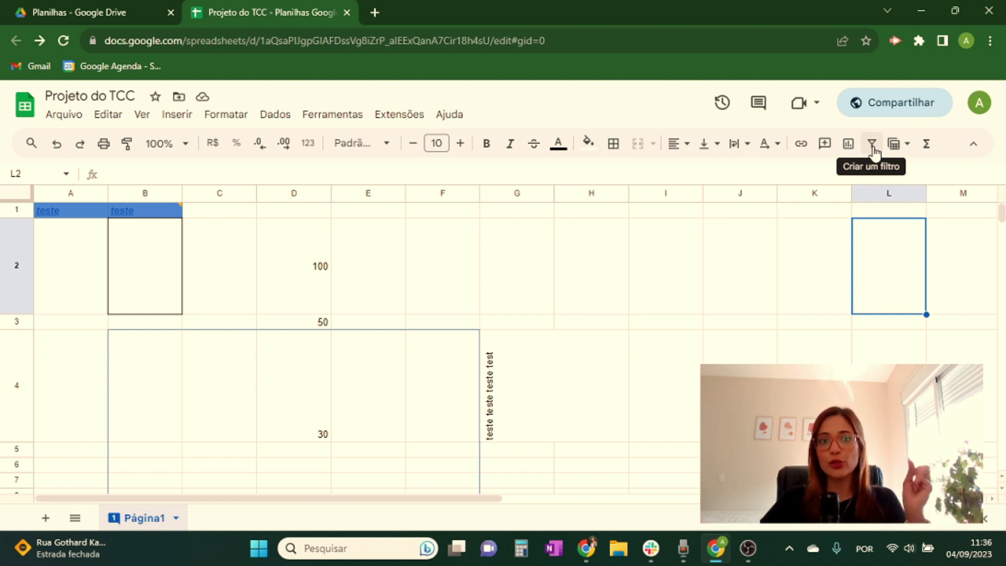
click(775, 272)
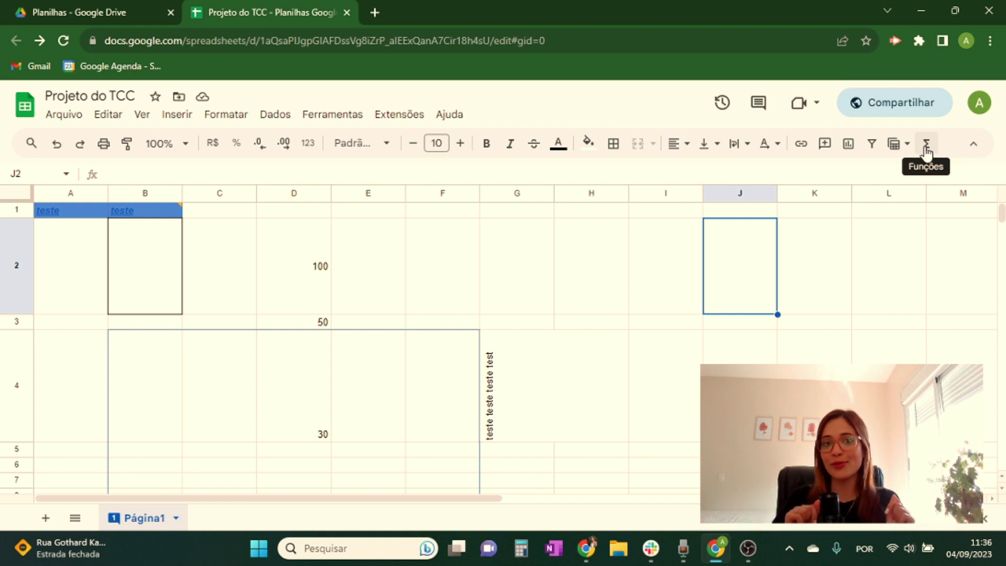
- Add a second sheet to the spreadsheet
click(602, 357)
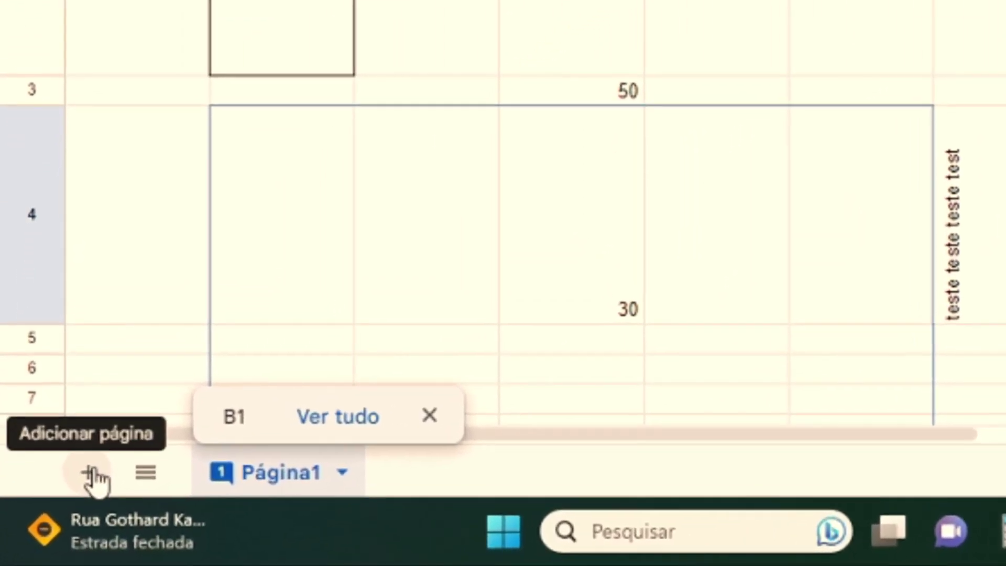
click(83, 482)
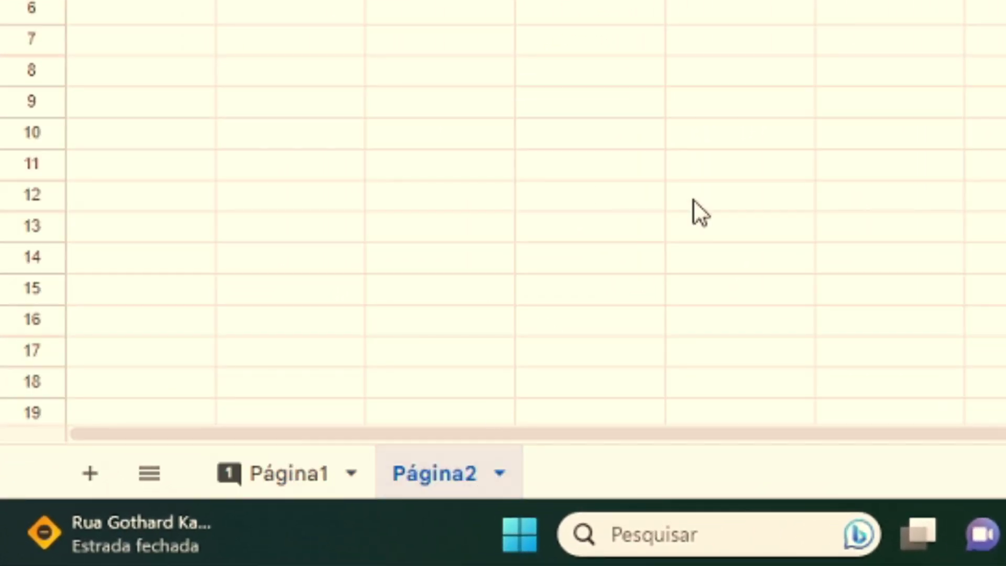